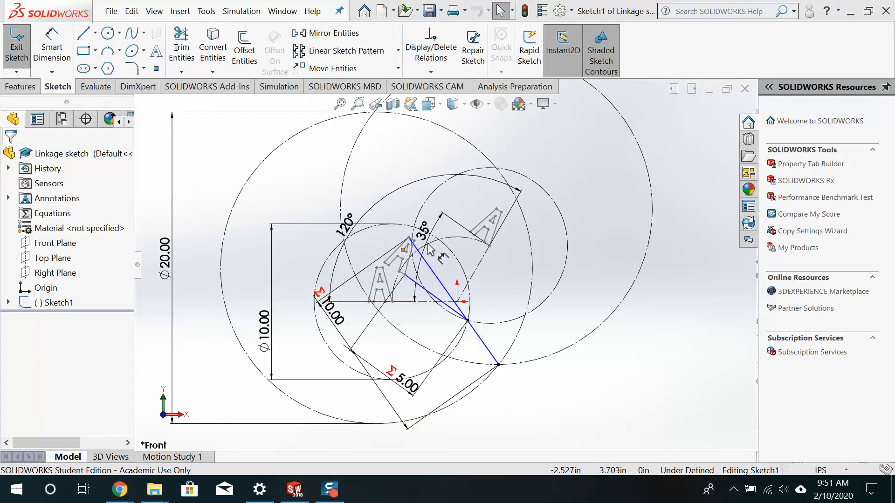
# Examine the pair of 10-inch and the pair of 20-inch construction circles and the lines joining their intersections to the letter A blocks.
pyautogui.scroll(-2, 431, 275)
pyautogui.scroll(2, 432, 294)
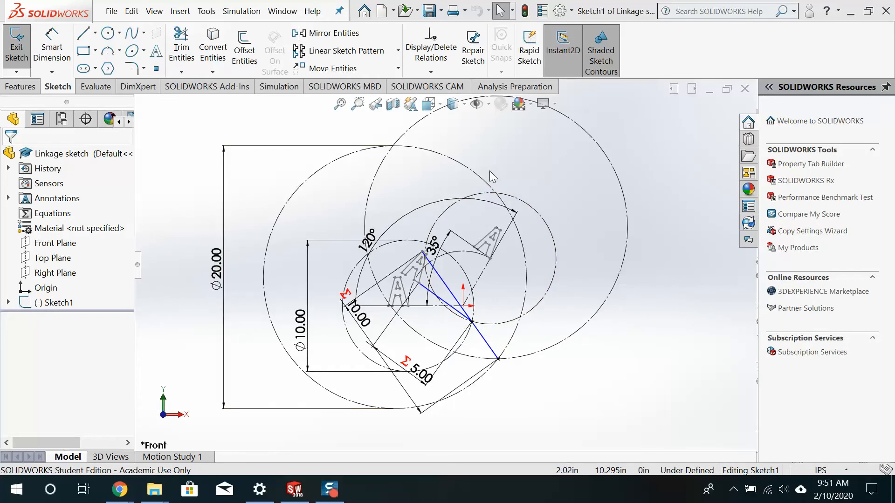
pyautogui.click(358, 348)
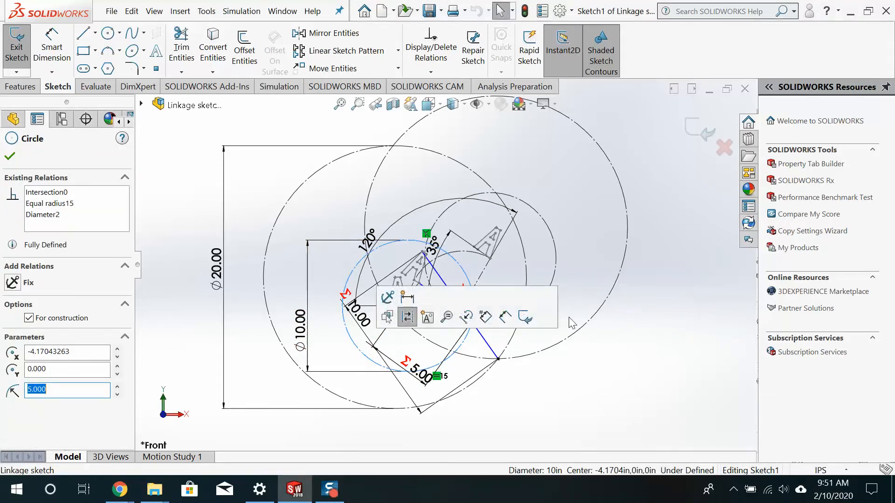
pyautogui.click(556, 258)
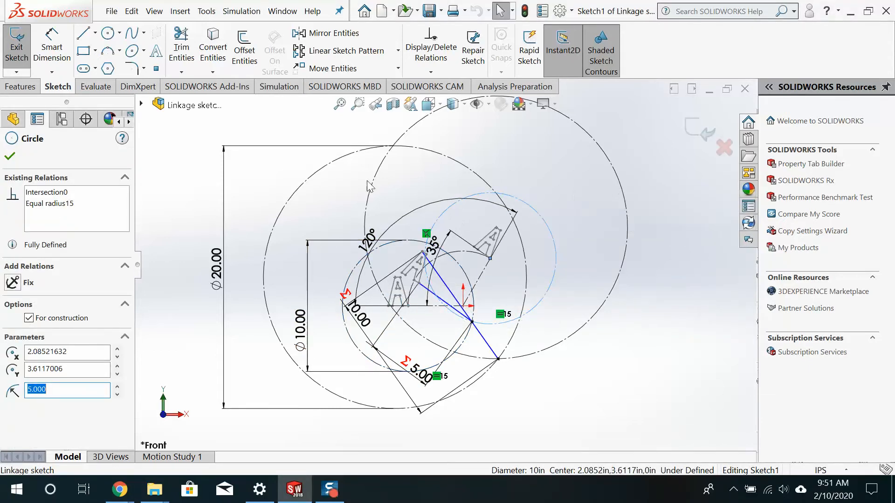
pyautogui.click(332, 168)
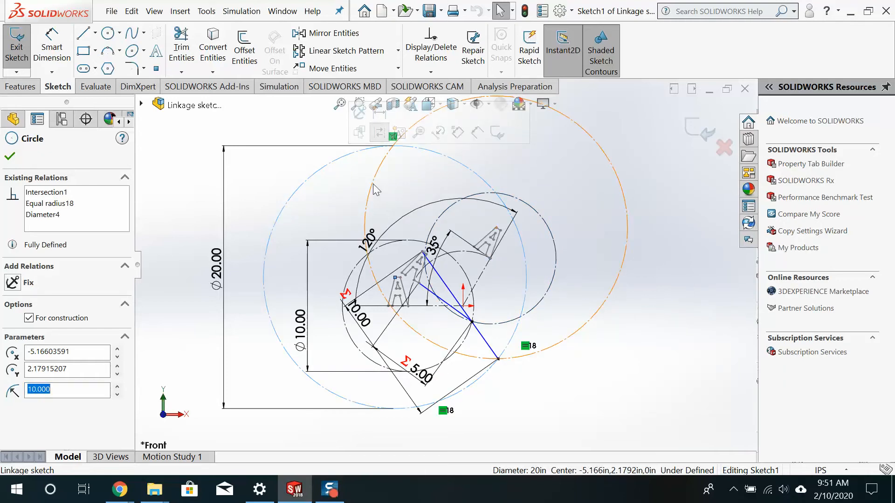
pyautogui.click(374, 184)
pyautogui.press('f')
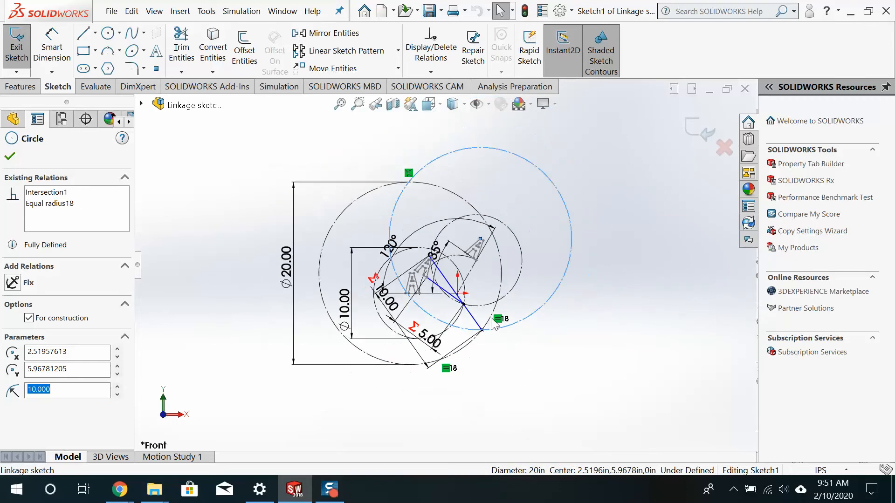
pyautogui.scroll(-5, 495, 324)
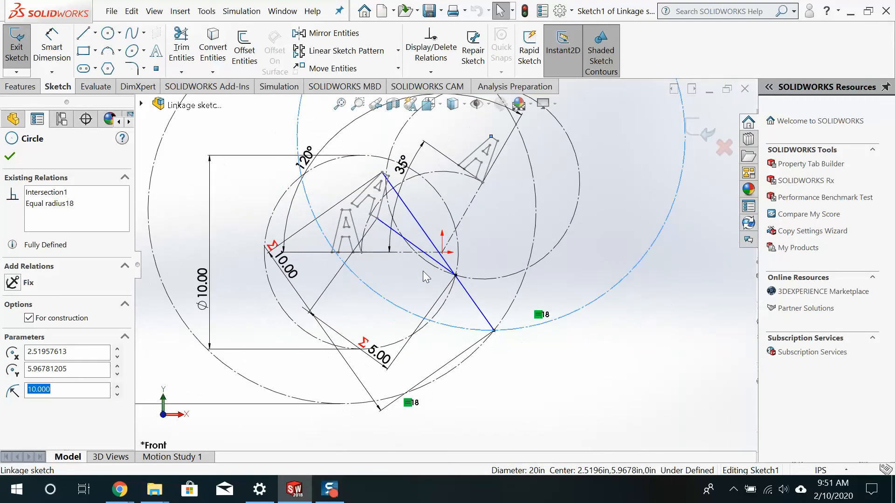
pyautogui.scroll(2, 424, 270)
pyautogui.scroll(-3, 443, 221)
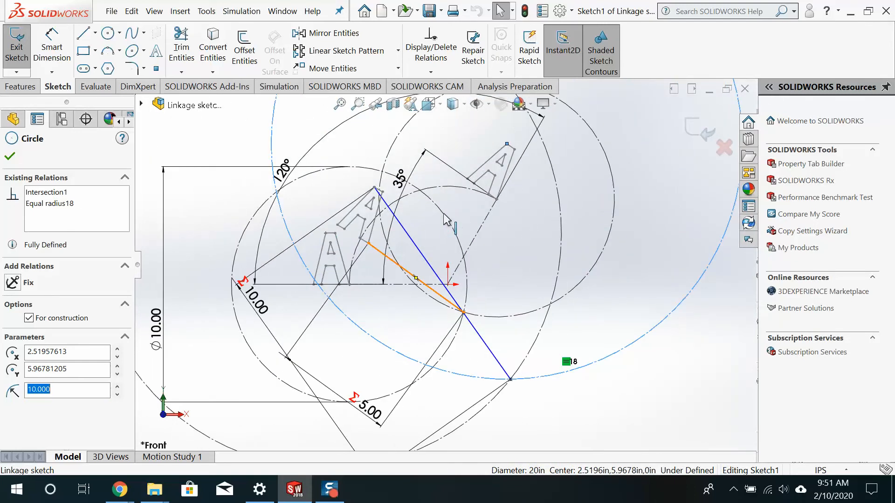
pyautogui.scroll(2, 443, 214)
pyautogui.scroll(-2, 444, 214)
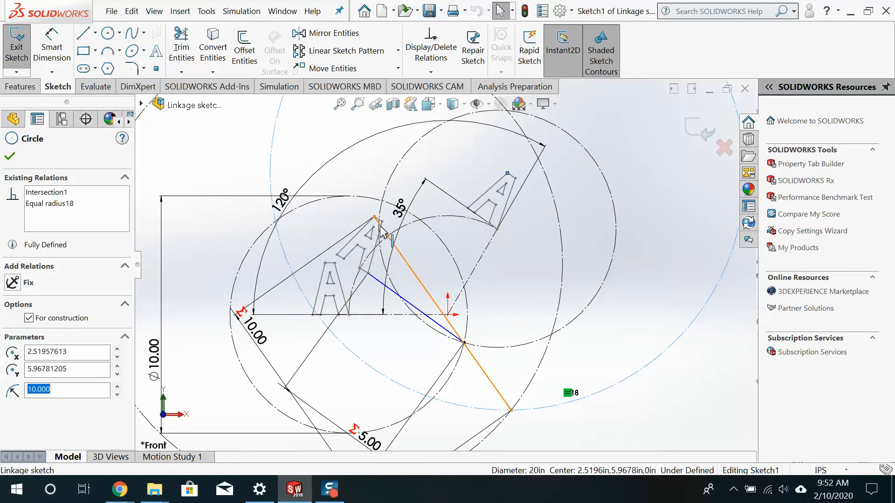
pyautogui.moveTo(374, 217)
pyautogui.mouseDown()
pyautogui.moveTo(317, 279)
pyautogui.moveTo(325, 290)
pyautogui.moveTo(320, 279)
pyautogui.moveTo(354, 223)
pyautogui.moveTo(421, 193)
pyautogui.moveTo(500, 179)
pyautogui.moveTo(518, 186)
pyautogui.moveTo(429, 186)
pyautogui.moveTo(357, 204)
pyautogui.moveTo(287, 261)
pyautogui.moveTo(282, 281)
pyautogui.moveTo(303, 295)
pyautogui.mouseUp()
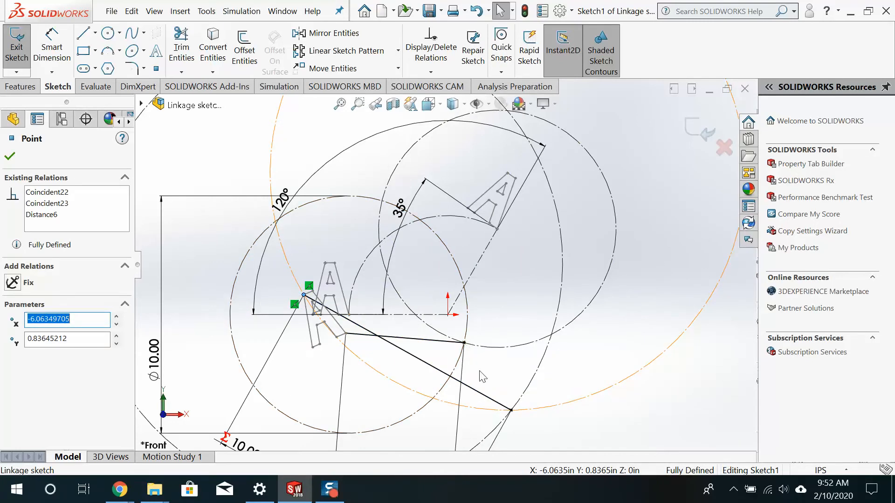
pyautogui.moveTo(308, 314); pyautogui.dragTo(317, 298)
pyautogui.hotkey('ctrl', 'z')
# Swing the middle letter A block down by its top corner to about X -6.56, Y -0.18 in and close its point properties.
pyautogui.click(374, 217)
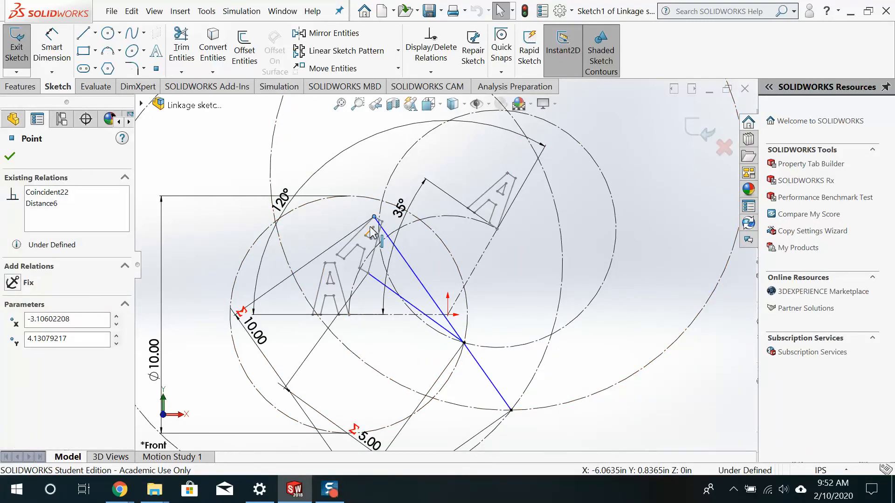
pyautogui.moveTo(374, 217); pyautogui.dragTo(315, 332)
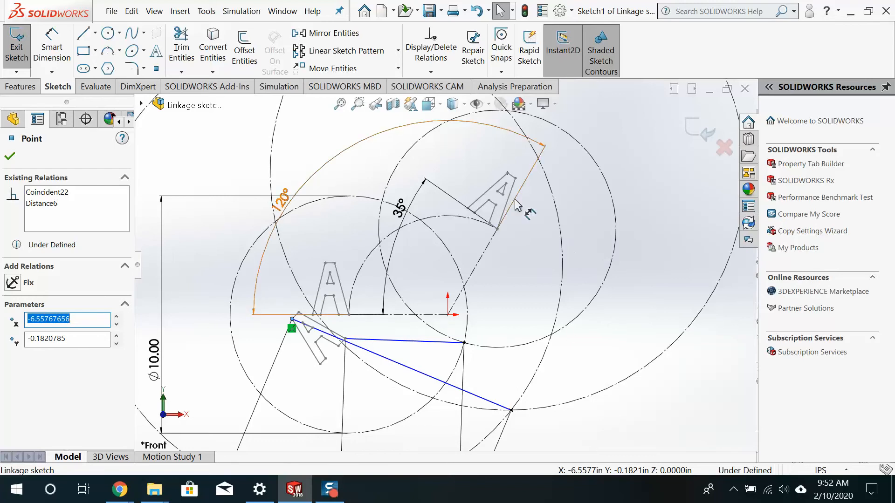
pyautogui.scroll(3, 502, 197)
pyautogui.scroll(1, 501, 197)
pyautogui.scroll(-1, 501, 197)
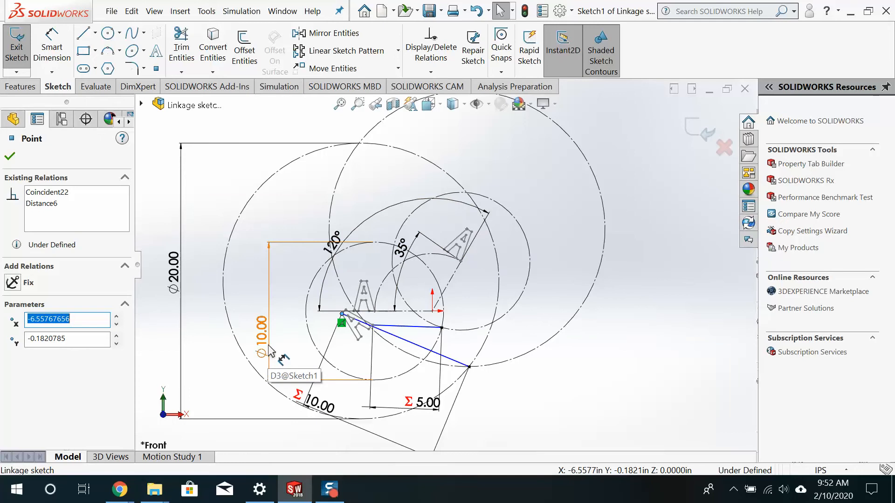
pyautogui.scroll(-1, 383, 332)
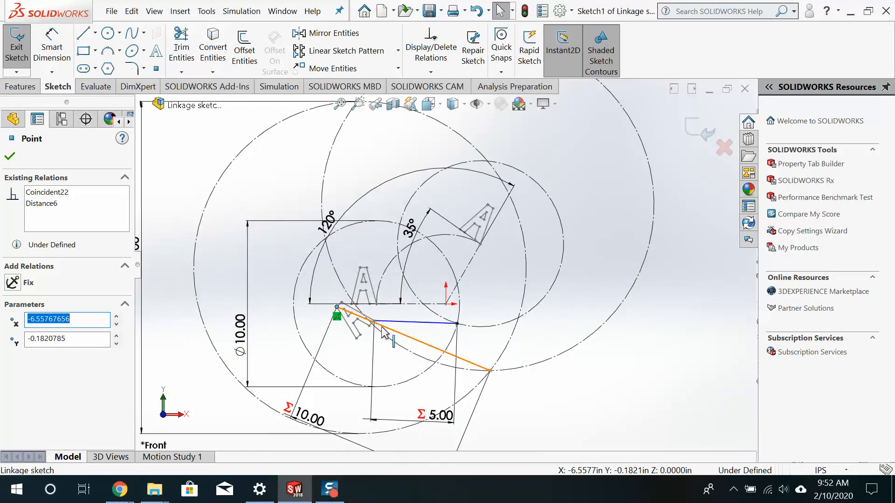
pyautogui.scroll(2, 389, 322)
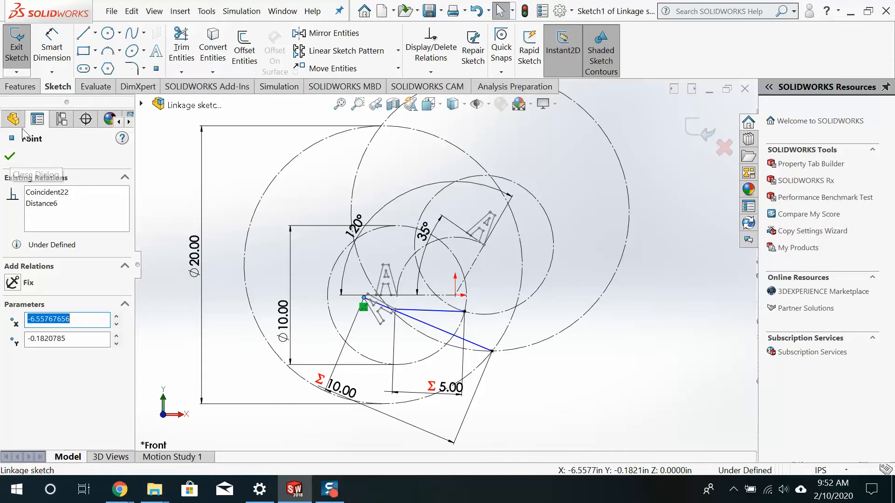
pyautogui.click(15, 159)
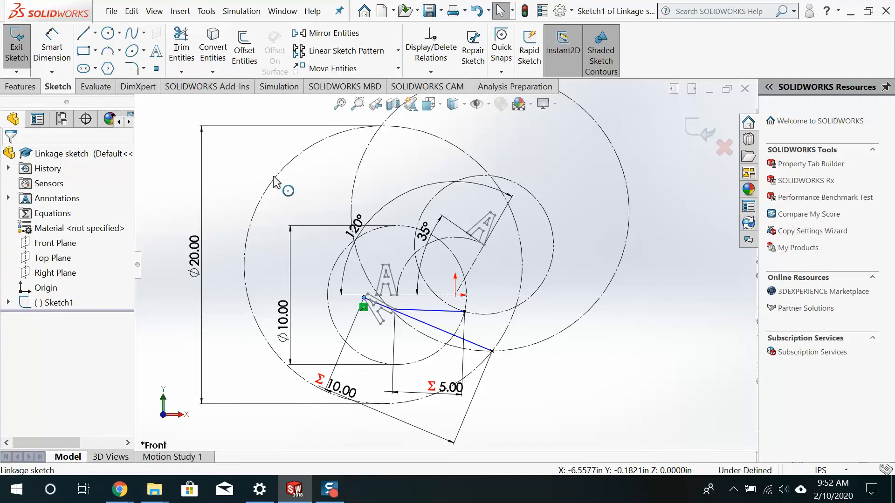
# Open the Apivotpart file from the 2019-2020 > Robotic Engineering folder in Google Drive.
pyautogui.click(111, 11)
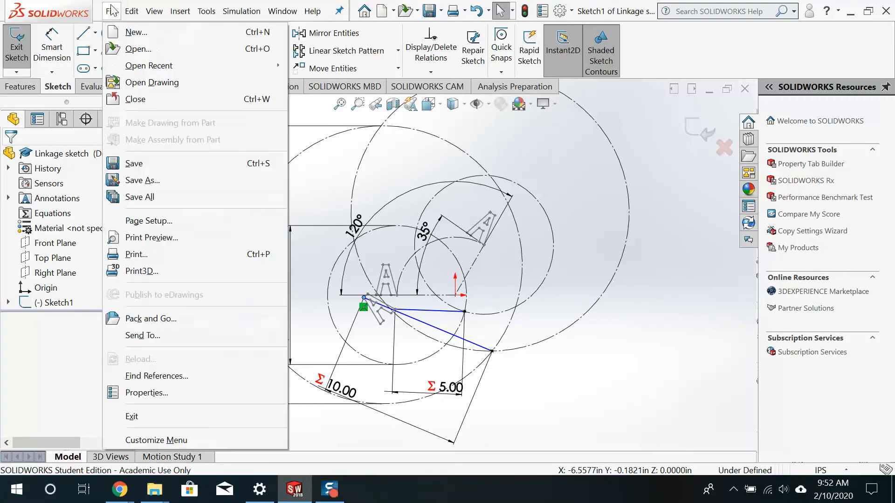
pyautogui.click(139, 50)
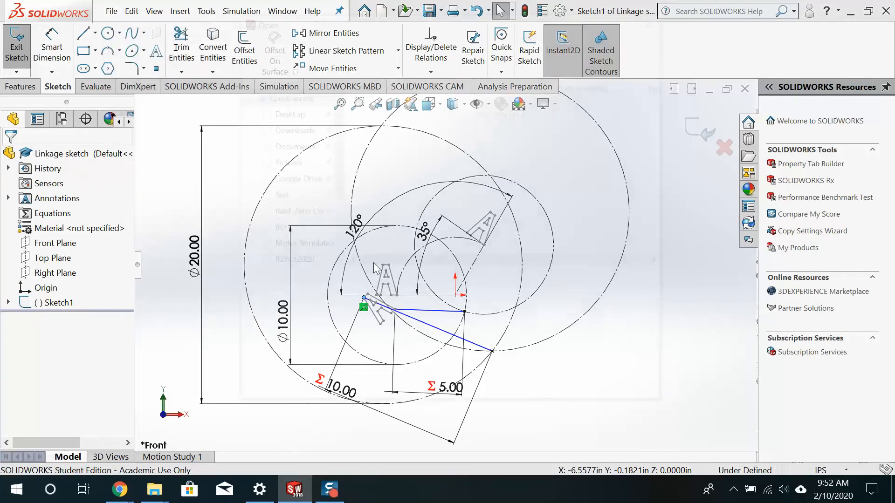
pyautogui.click(289, 178)
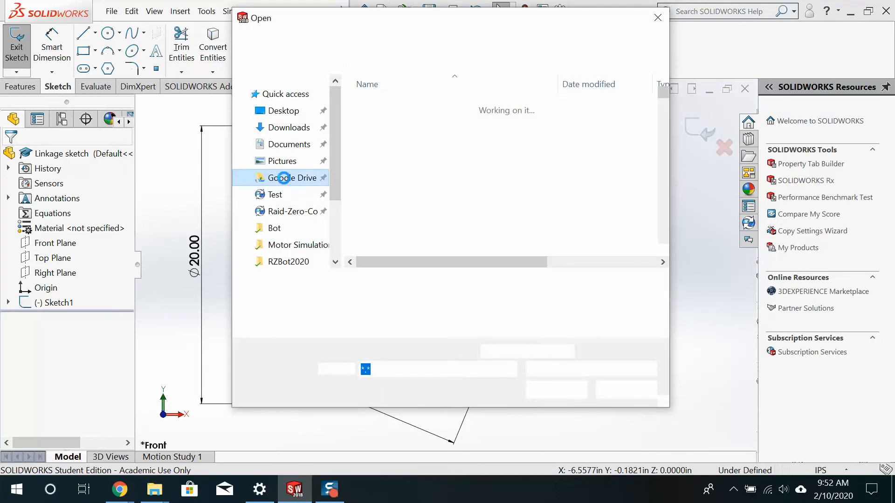
pyautogui.doubleClick(403, 107)
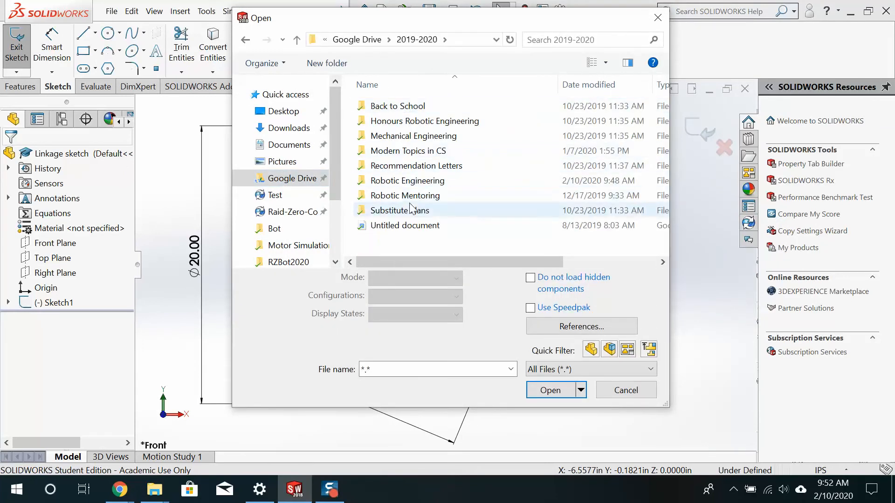
pyautogui.doubleClick(409, 183)
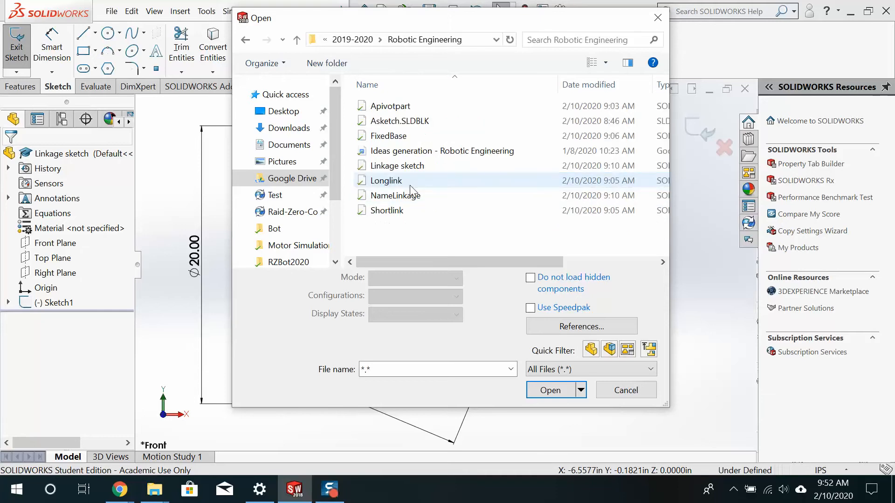
pyautogui.doubleClick(392, 108)
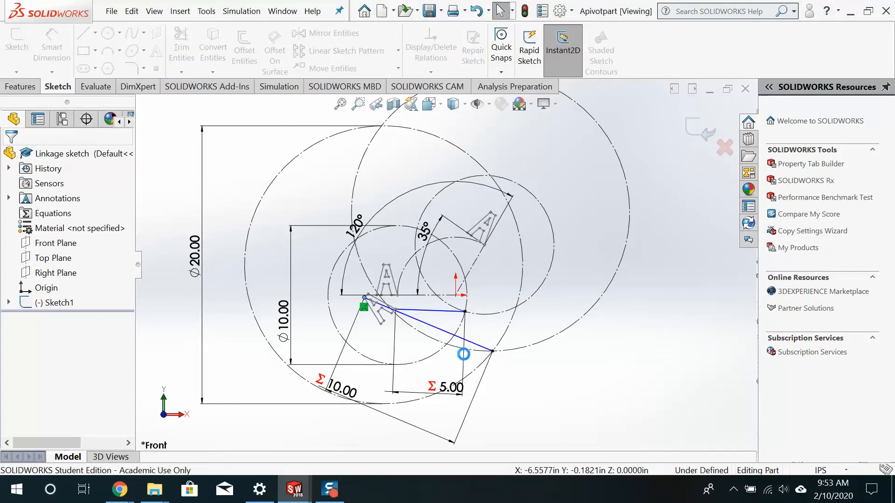
# Open Sketch1 of Boss-Extrude1 for editing in the letter A pivot part.
pyautogui.moveTo(472, 335); pyautogui.dragTo(475, 304, button='middle')
pyautogui.scroll(6, 474, 304)
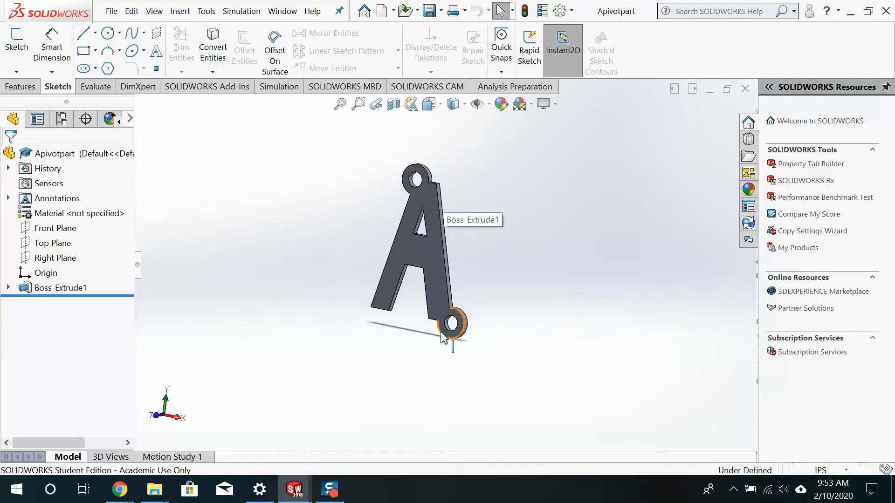
pyautogui.scroll(-3, 449, 324)
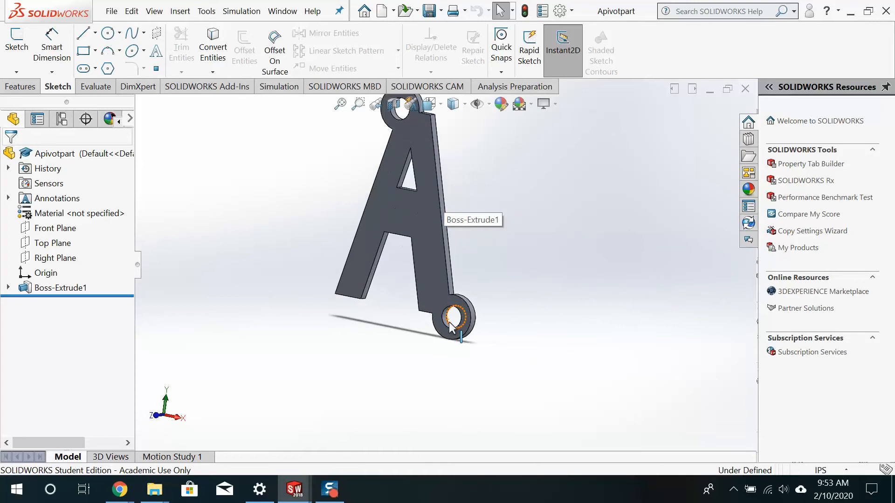
pyautogui.scroll(4, 449, 322)
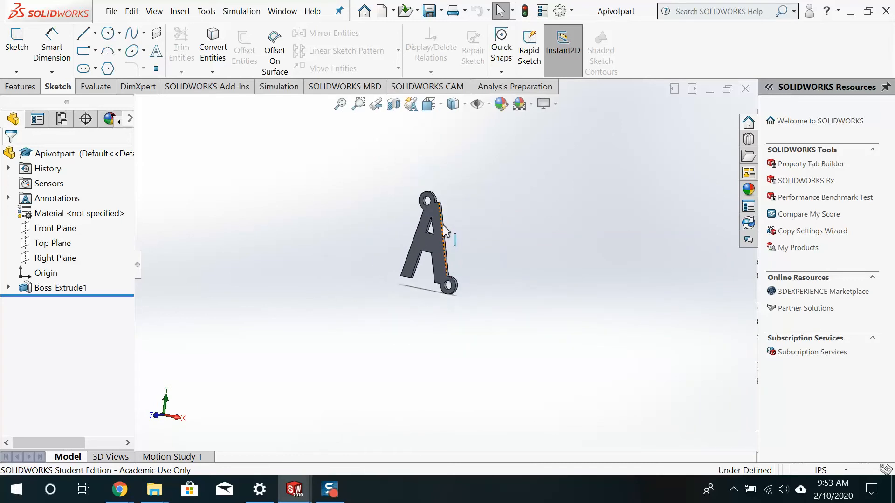
pyautogui.scroll(-2, 459, 261)
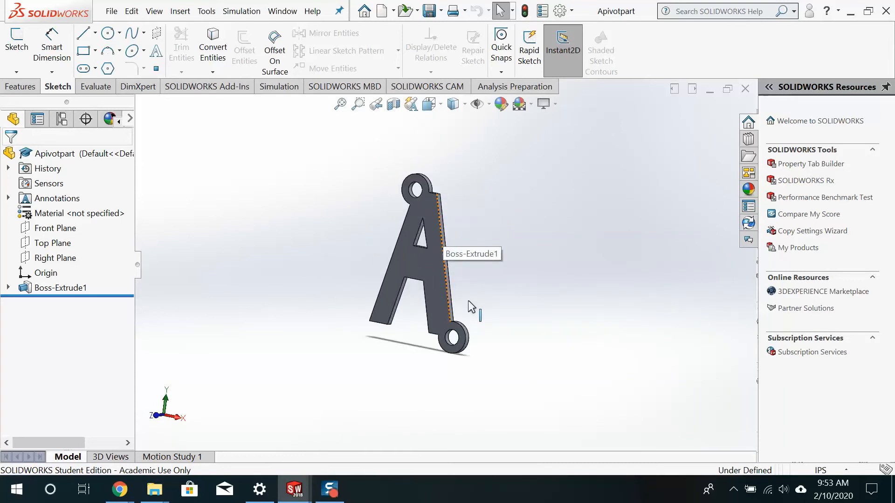
pyautogui.scroll(-2, 472, 308)
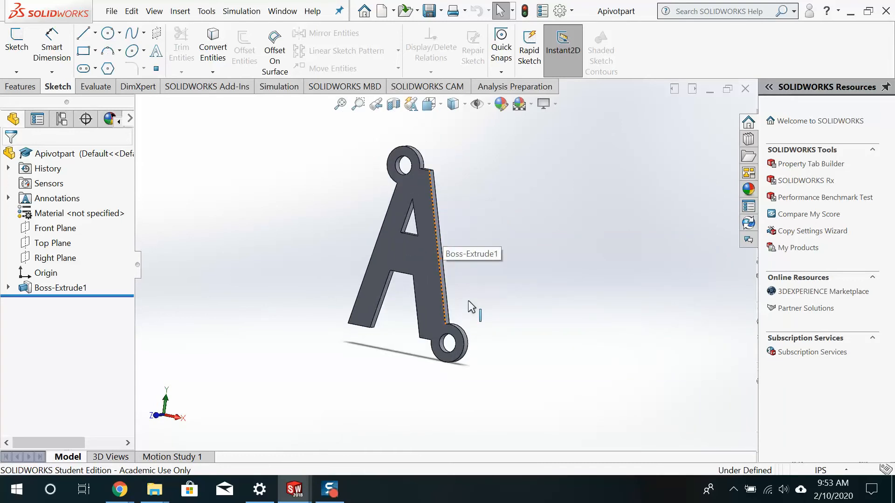
pyautogui.click(8, 288)
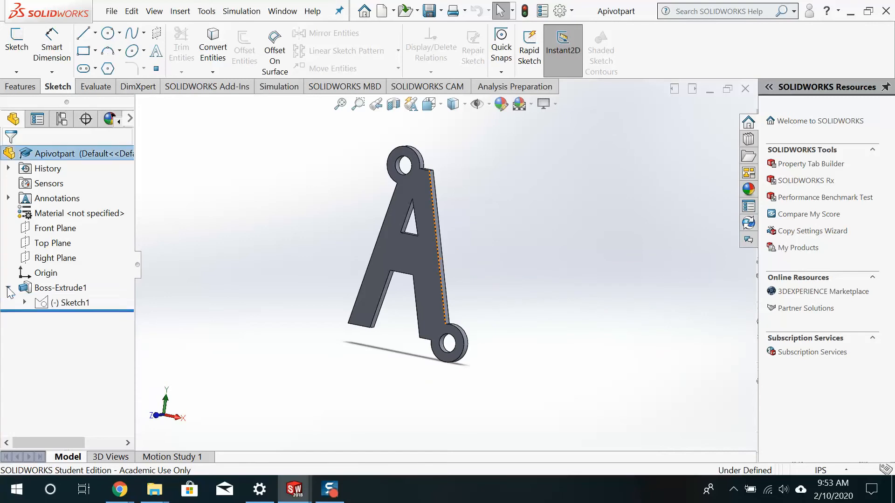
pyautogui.click(49, 303)
pyautogui.click(55, 265)
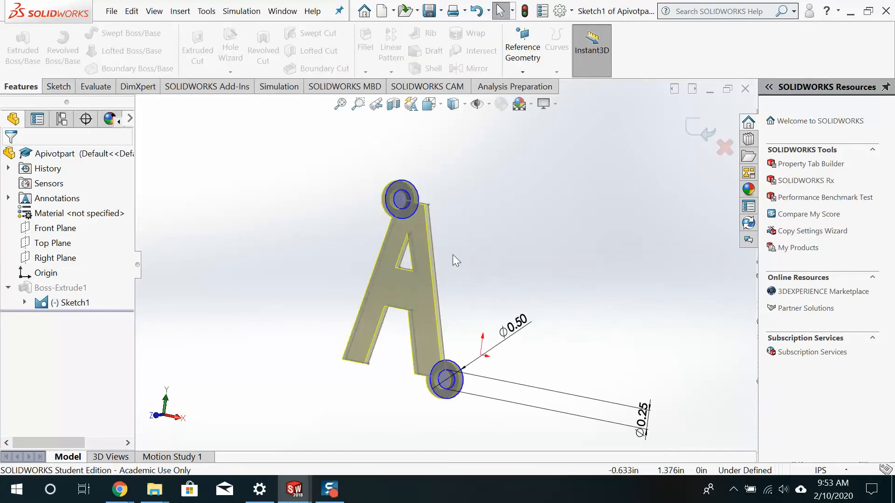
# Insert the Block-Asketch block beside the extruded letter A, at scale 1 and 0deg rotation.
pyautogui.click(200, 14)
pyautogui.click(250, 7)
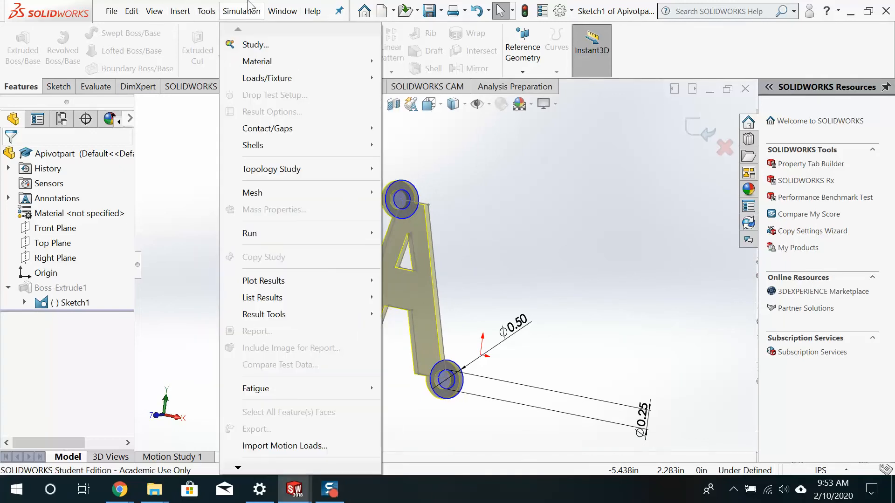
pyautogui.click(250, 6)
pyautogui.click(243, 8)
pyautogui.moveTo(206, 11)
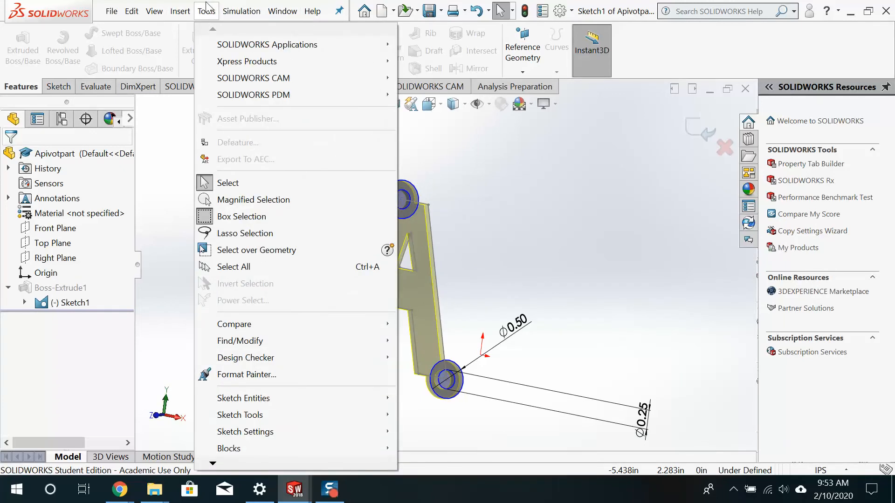
pyautogui.moveTo(247, 444)
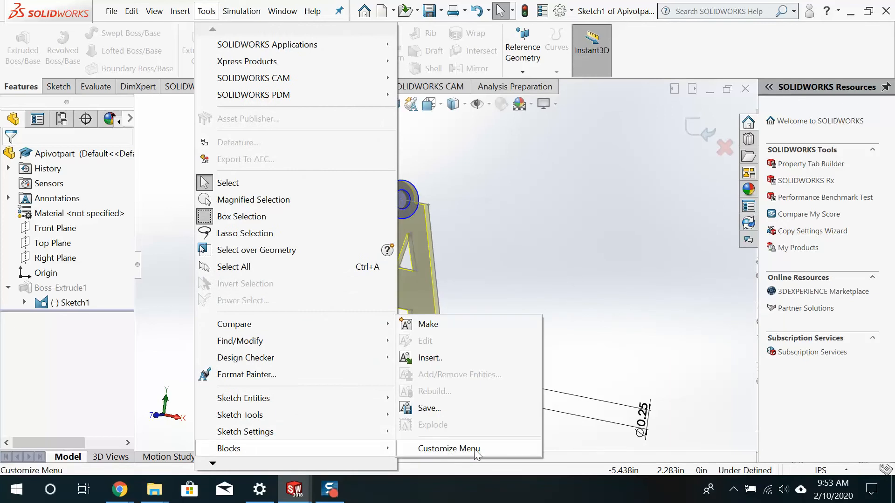
pyautogui.click(462, 357)
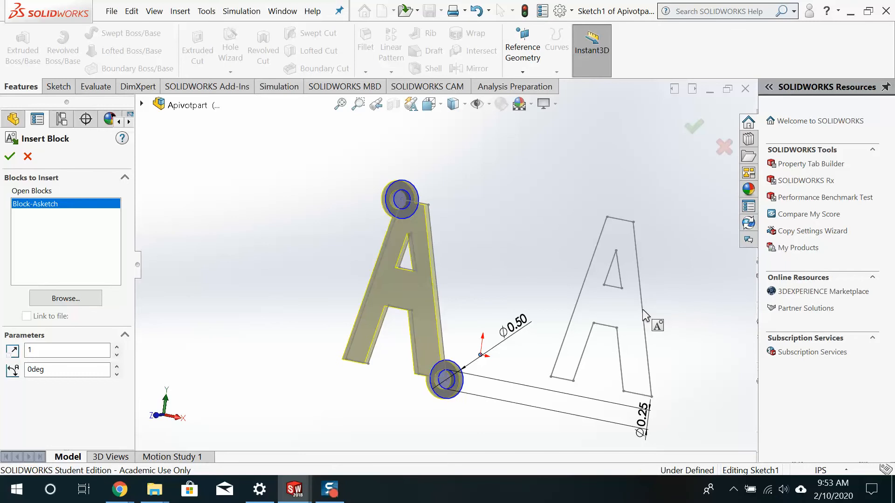
pyautogui.press('Escape')
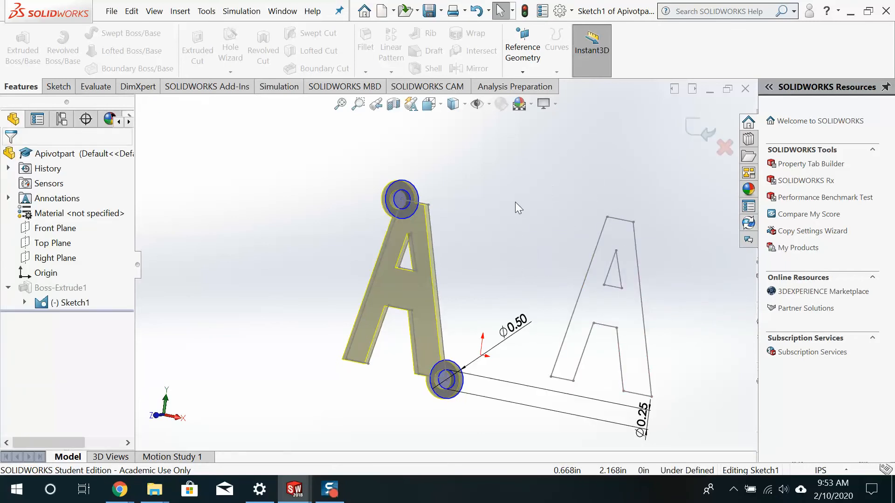
# Copy the upper pair of concentric circles and attach their center to the top-left corner of the inserted letter A outline.
pyautogui.moveTo(360, 163); pyautogui.dragTo(426, 220)
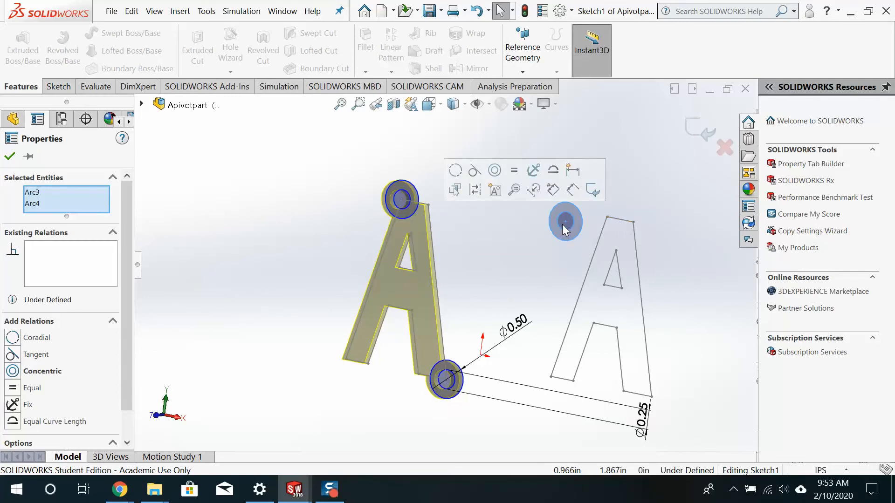
pyautogui.moveTo(566, 228); pyautogui.dragTo(607, 217)
pyautogui.scroll(3, 619, 254)
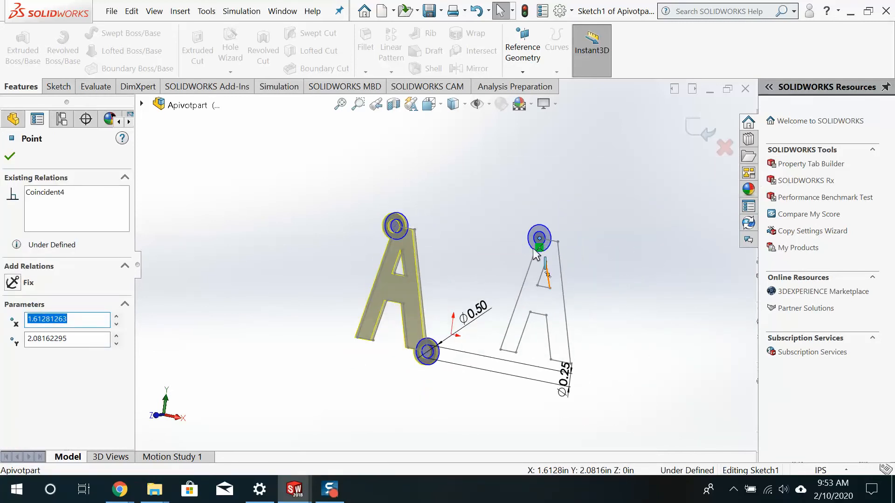
# Paste another pair of concentric circles and attach its center to the lower-right corner of the inserted letter A outline.
pyautogui.hotkey('ctrl', 'v')
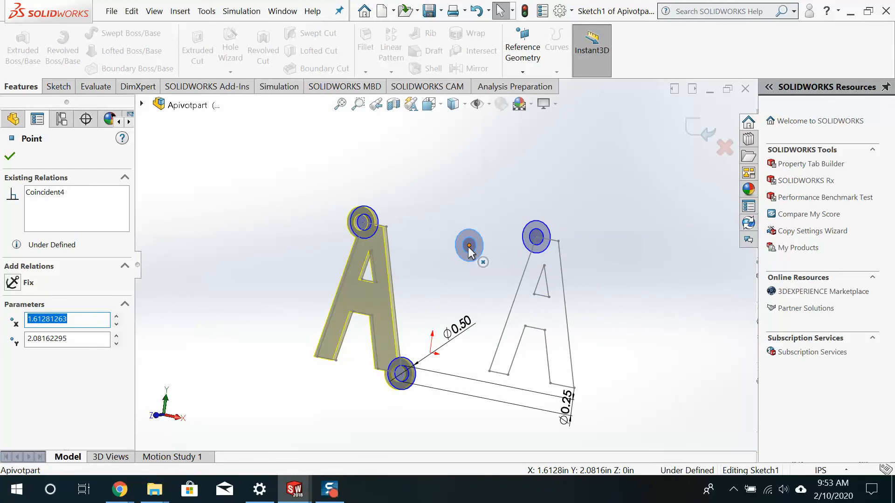
pyautogui.moveTo(469, 248)
pyautogui.mouseDown()
pyautogui.moveTo(584, 385)
pyautogui.moveTo(575, 388)
pyautogui.mouseUp()
pyautogui.click(576, 262)
pyautogui.scroll(3, 527, 317)
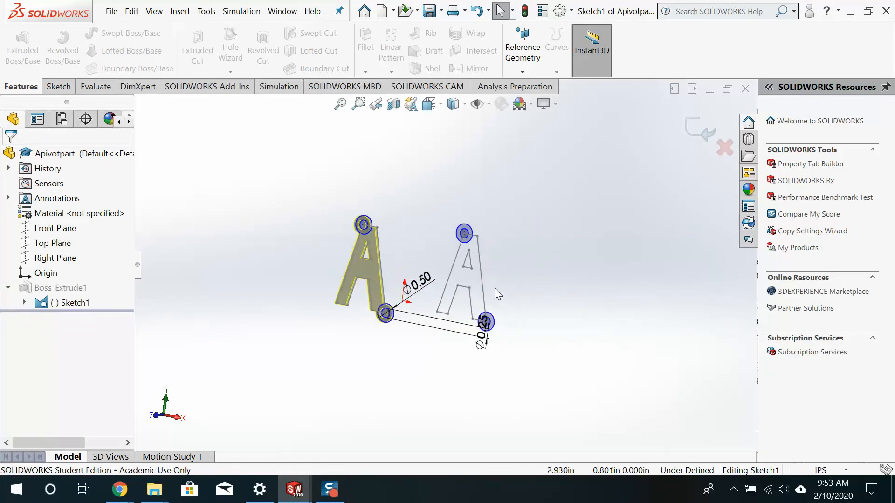
# Delete the inserted Block-Asketch outline together with the pair of circles at its upper corner.
pyautogui.scroll(-1, 495, 289)
pyautogui.moveTo(467, 282); pyautogui.dragTo(485, 283, button='middle')
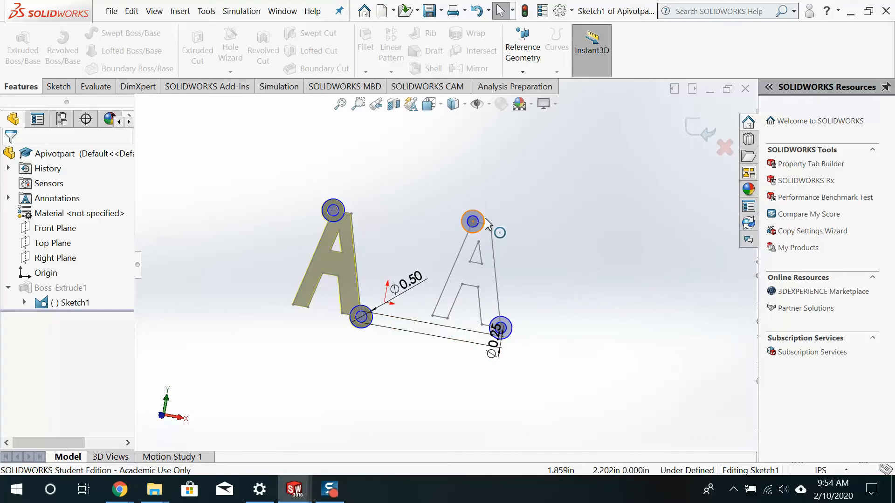
pyautogui.moveTo(428, 193); pyautogui.dragTo(542, 392)
pyautogui.moveTo(524, 347)
pyautogui.mouseDown()
pyautogui.moveTo(541, 330)
pyautogui.moveTo(536, 320)
pyautogui.mouseUp()
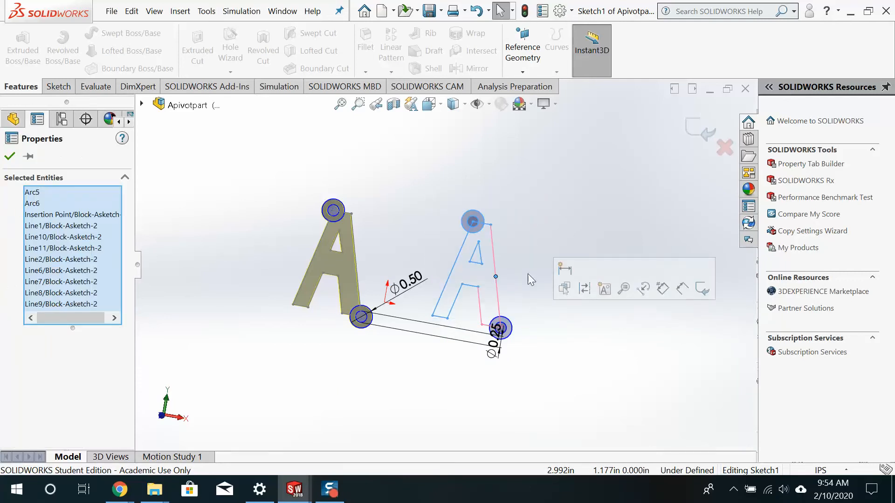
pyautogui.press('Delete')
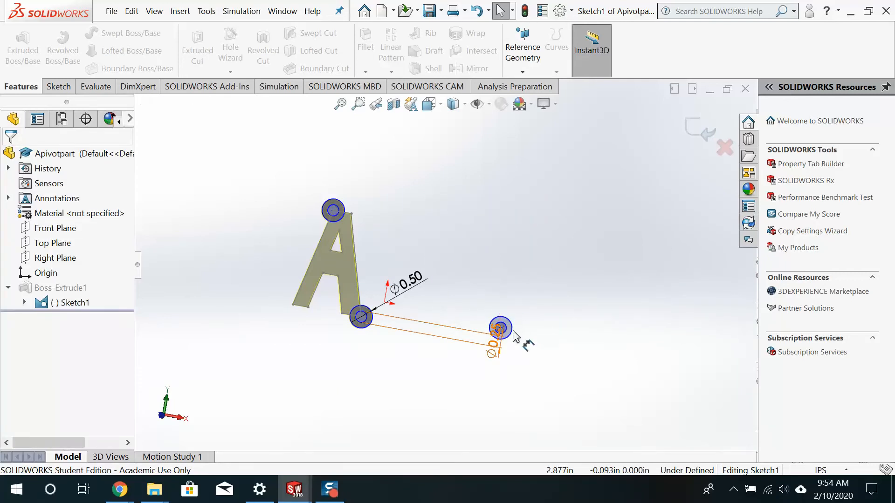
# Delete both remaining concentric circles at the lower corner of the removed letter A copy.
pyautogui.scroll(-1, 488, 287)
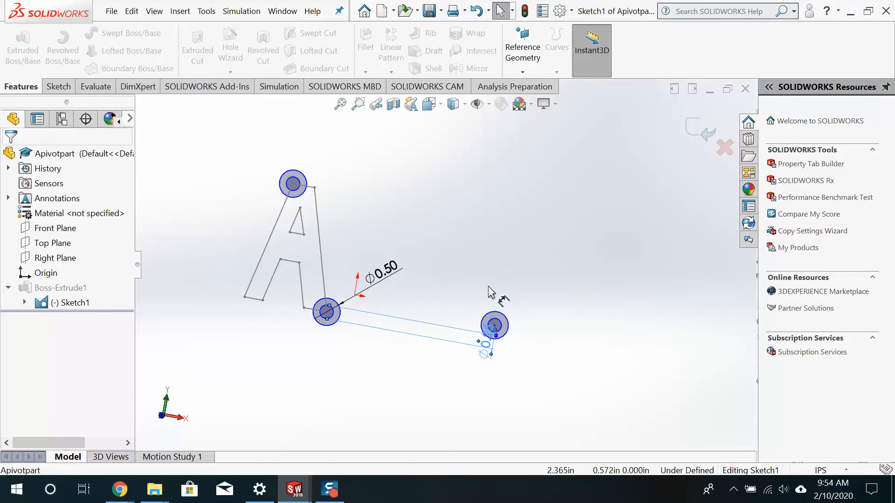
pyautogui.scroll(-1, 489, 286)
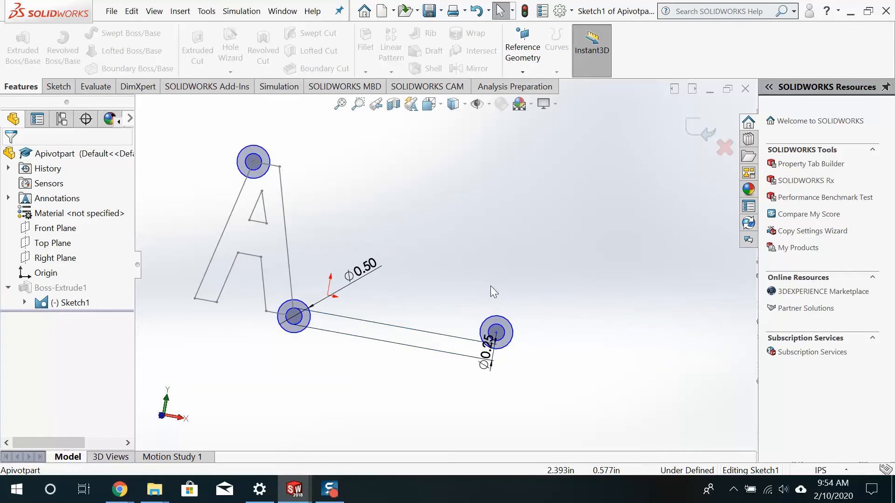
pyautogui.scroll(-2, 519, 308)
pyautogui.click(469, 348)
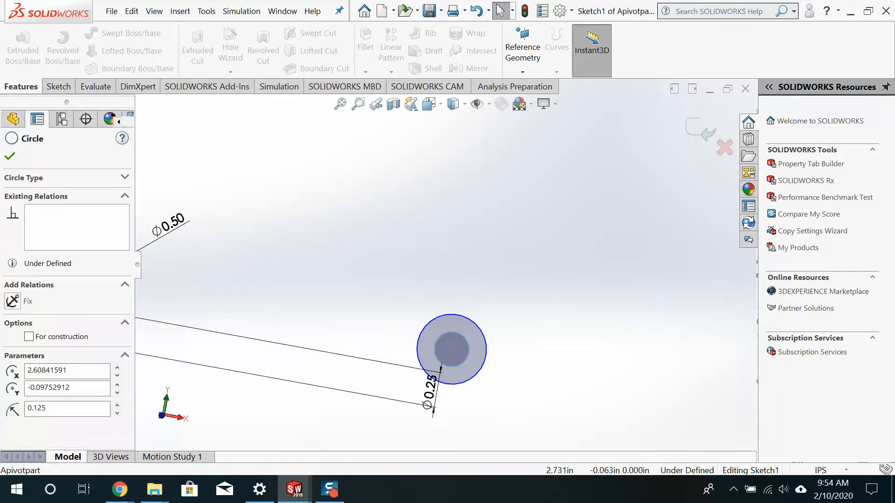
pyautogui.press('Delete')
pyautogui.click(468, 329)
pyautogui.press('Delete')
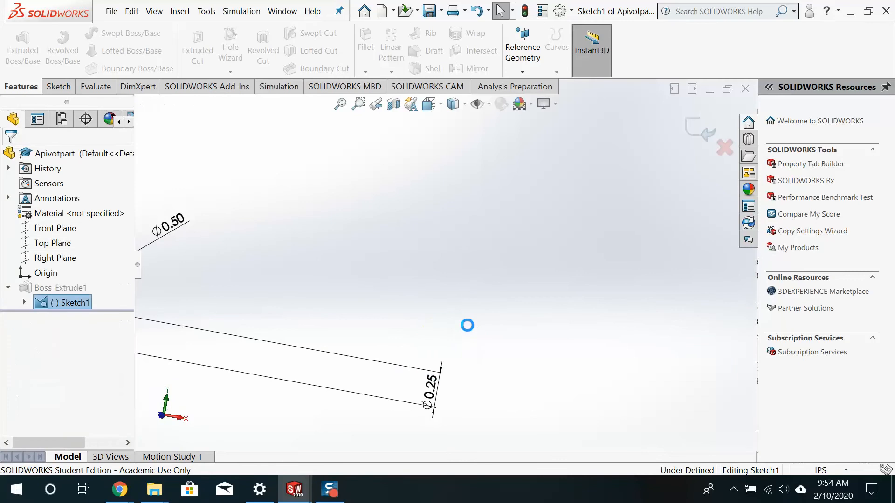
# Exit Sketch1 and delete the Boss-Extrude1 feature while keeping its sketch.
pyautogui.scroll(2, 302, 236)
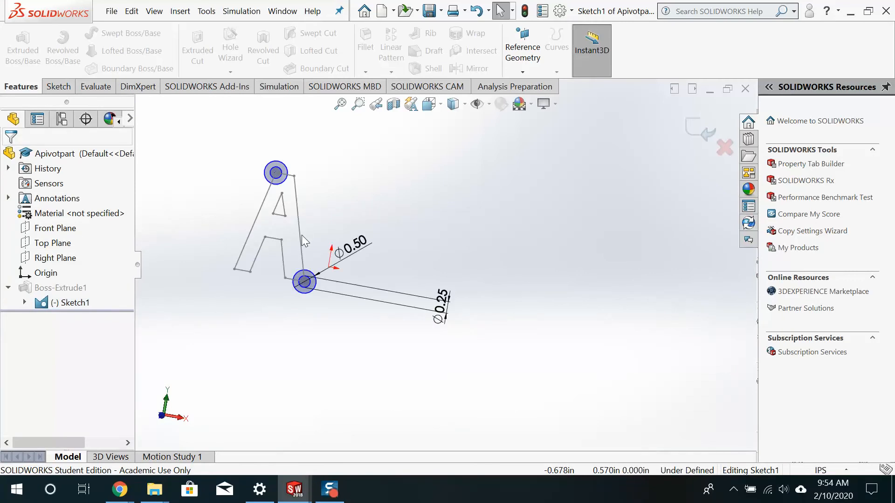
pyautogui.click(52, 87)
pyautogui.click(27, 49)
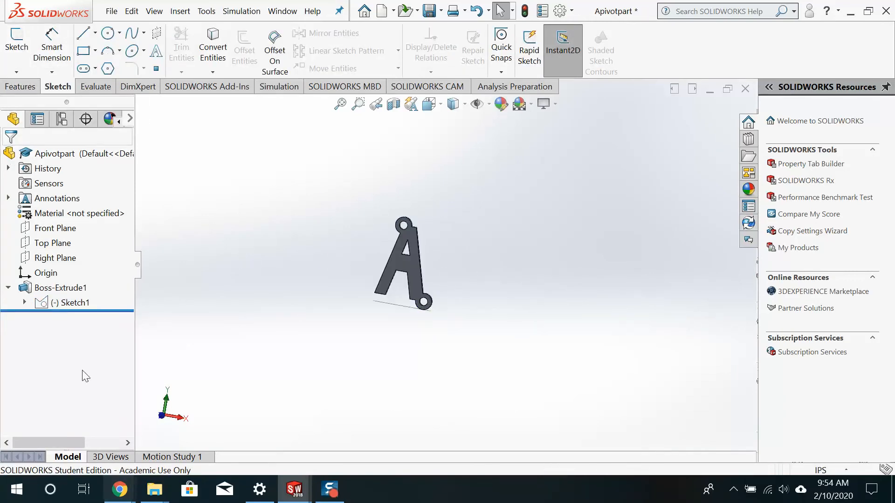
pyautogui.click(56, 289)
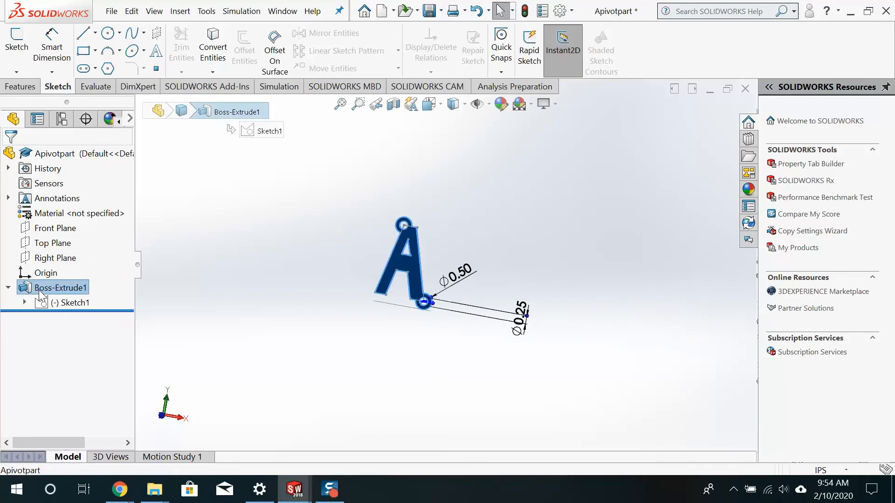
pyautogui.press('Delete')
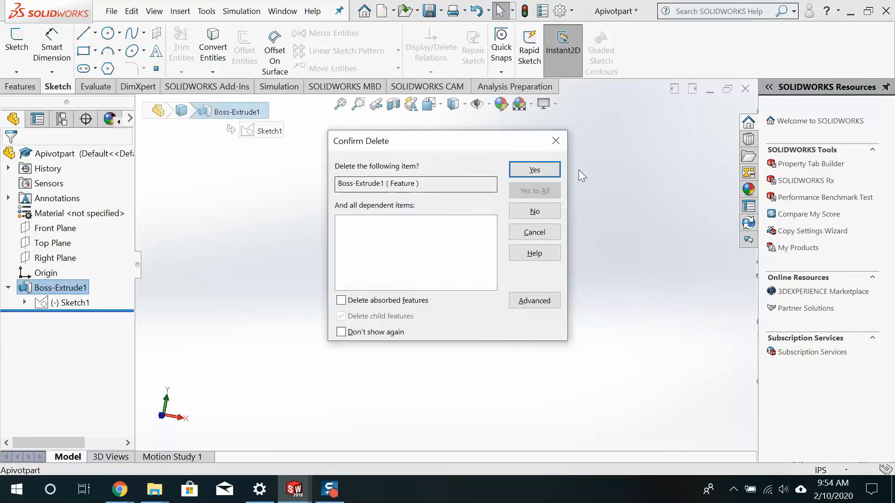
pyautogui.click(541, 171)
# Begin a boss extrusion from Sketch1 and select the letter A body and both pivot ring regions as contours.
pyautogui.scroll(-2, 394, 264)
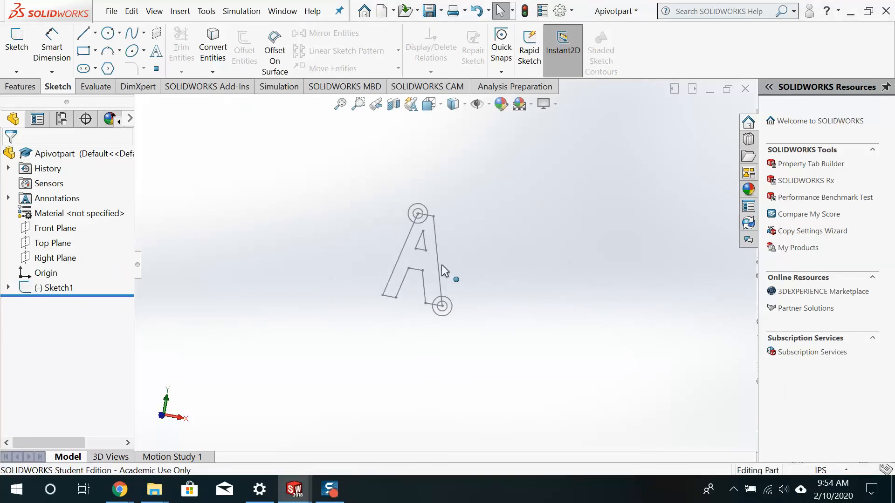
pyautogui.click(25, 87)
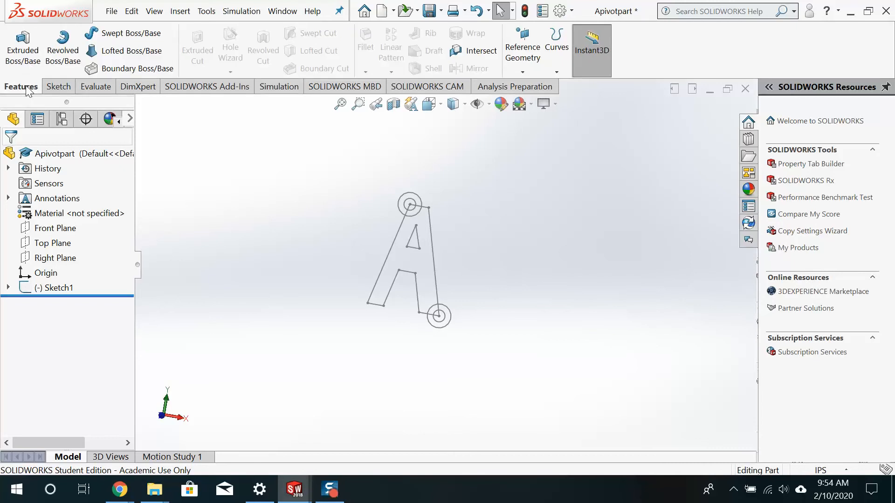
pyautogui.click(24, 47)
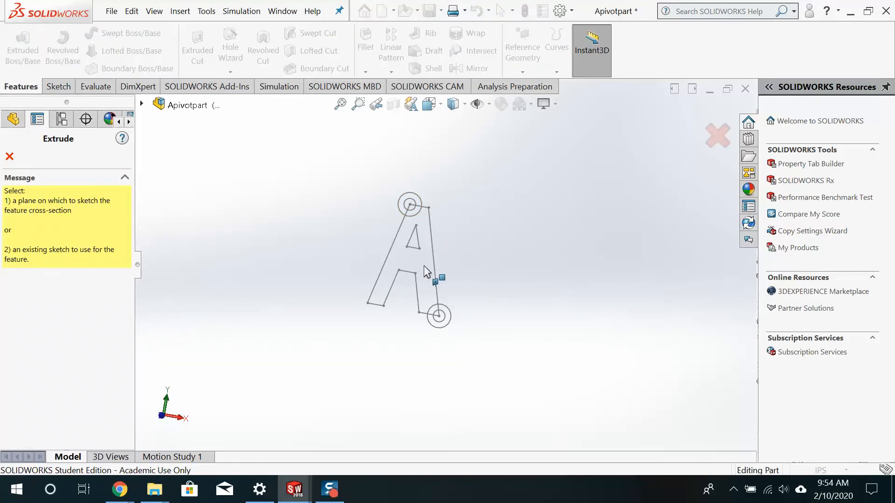
pyautogui.scroll(-2, 423, 266)
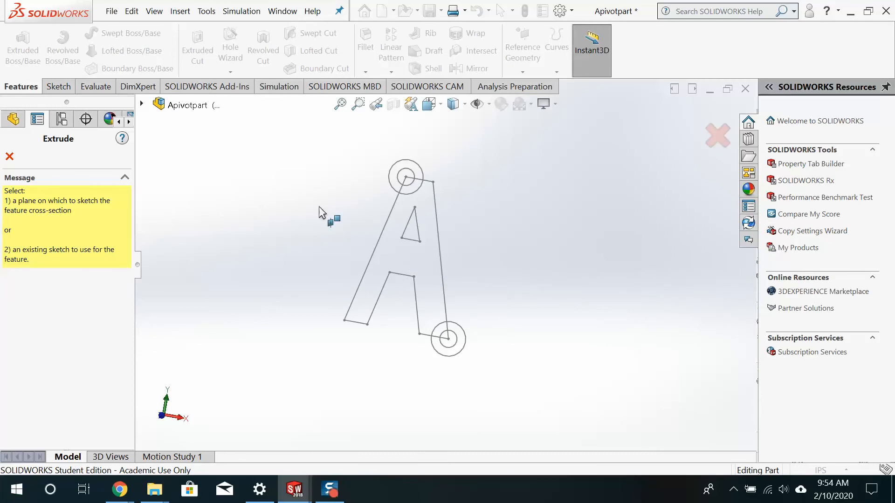
pyautogui.click(142, 105)
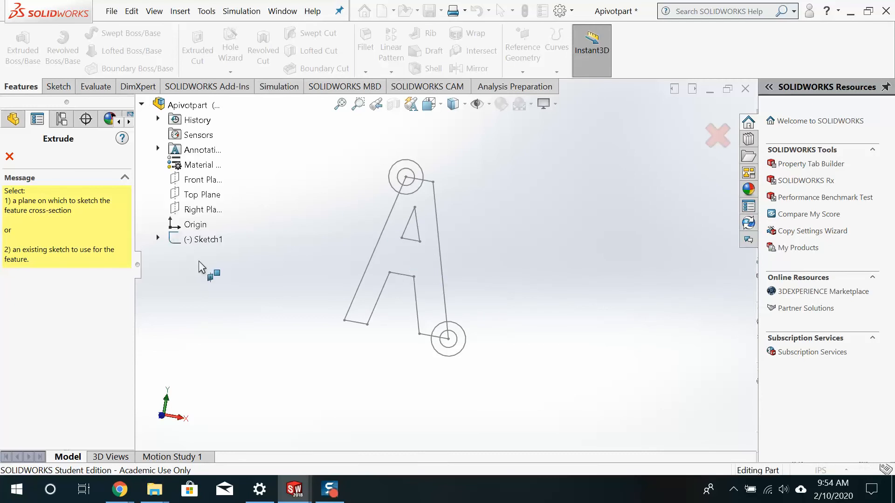
pyautogui.click(197, 240)
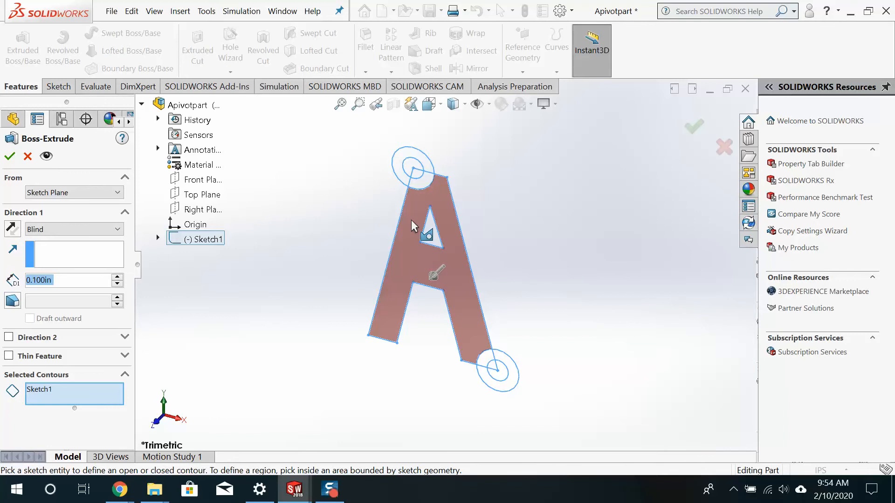
pyautogui.click(411, 220)
pyautogui.click(420, 185)
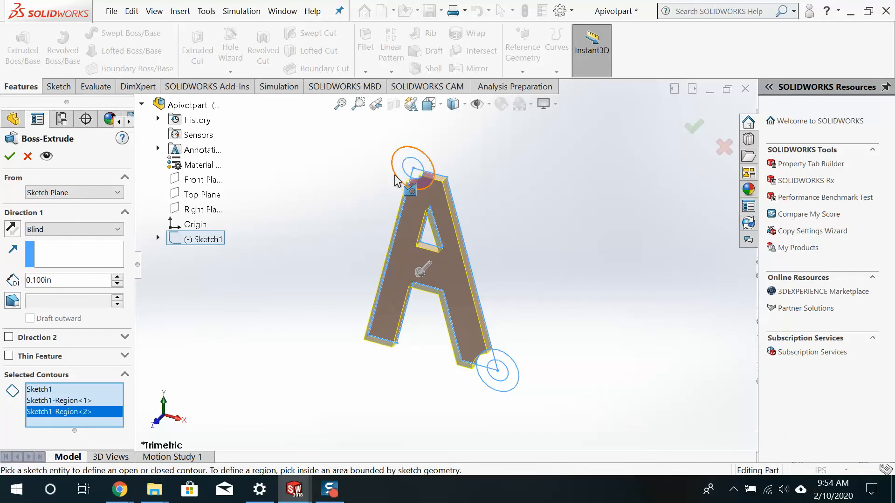
pyautogui.click(411, 181)
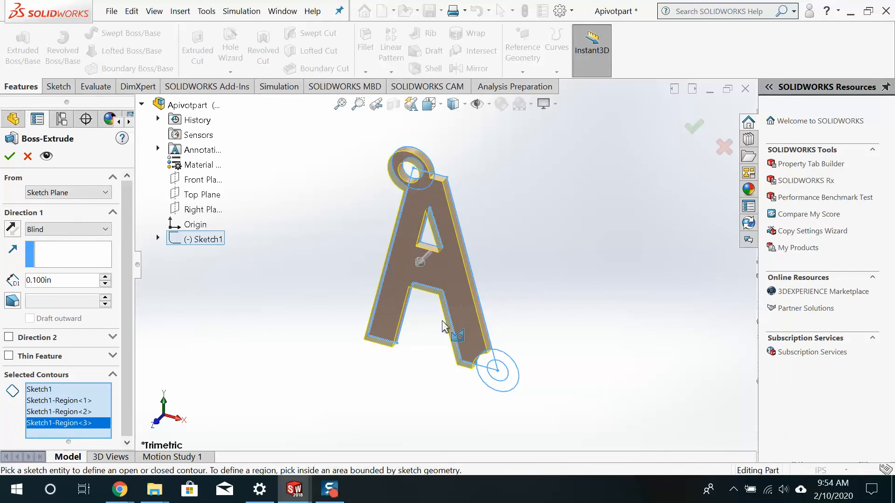
pyautogui.click(490, 365)
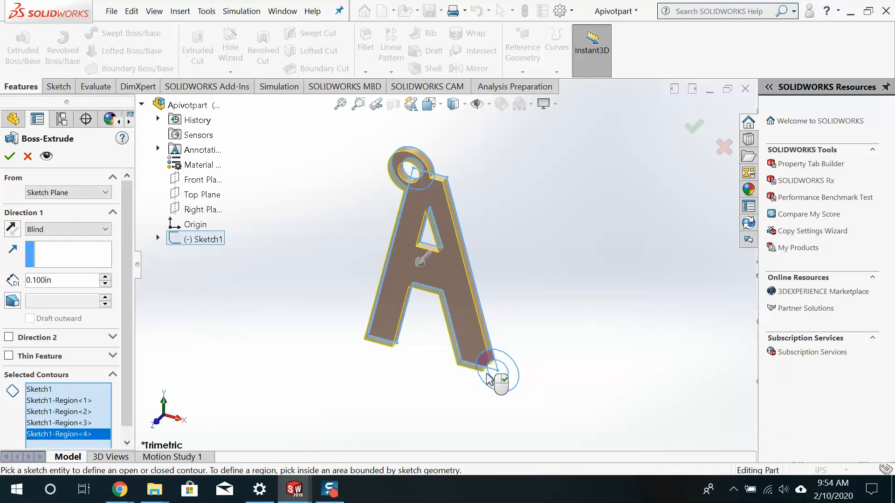
pyautogui.click(491, 367)
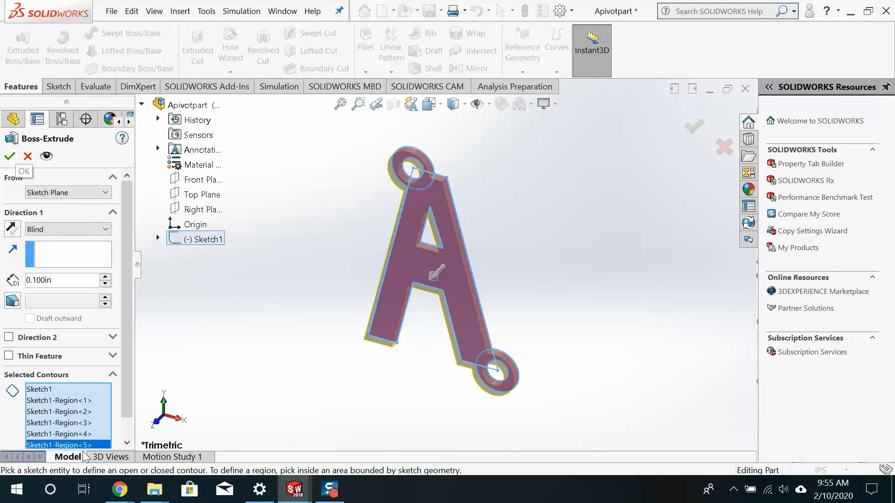
# Remove the whole Sketch1 entry from the selected contours and complete the 0.100in Blind extrusion.
pyautogui.click(70, 390)
pyautogui.press('Delete')
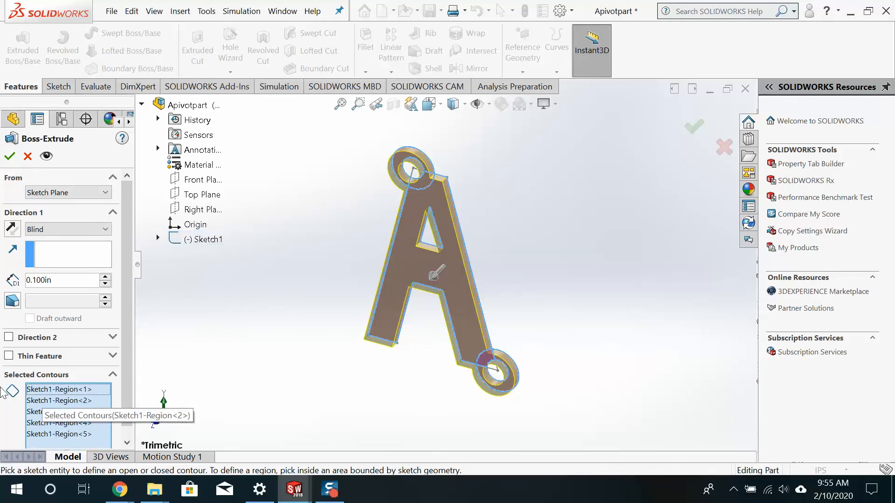
pyautogui.click(10, 156)
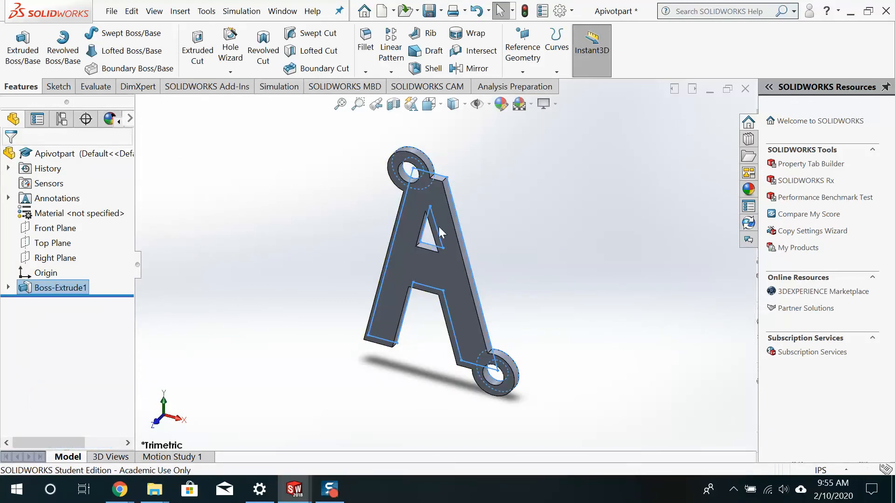
pyautogui.scroll(5, 459, 274)
pyautogui.scroll(-4, 480, 245)
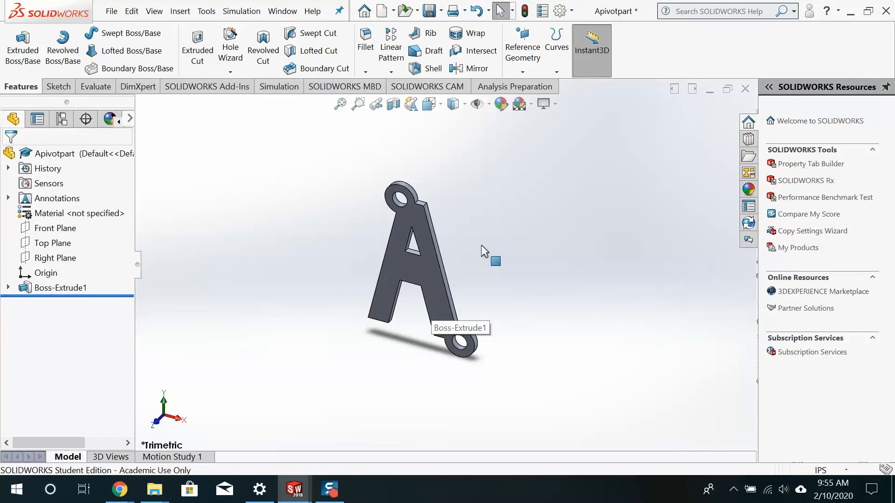
pyautogui.moveTo(477, 239); pyautogui.dragTo(431, 236, button='middle')
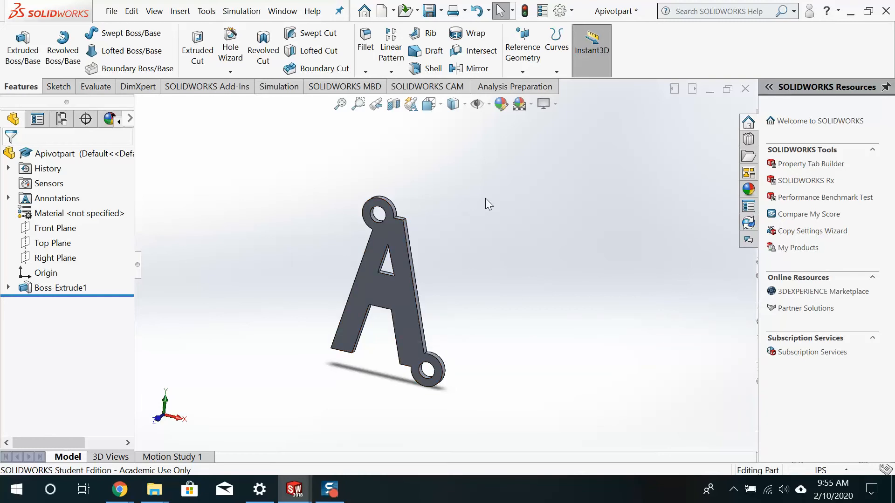
# Switch to the Linkage sketch document and examine the two blue link lines joined to the lower letter A.
pyautogui.hotkey('ctrl', 'Tab')
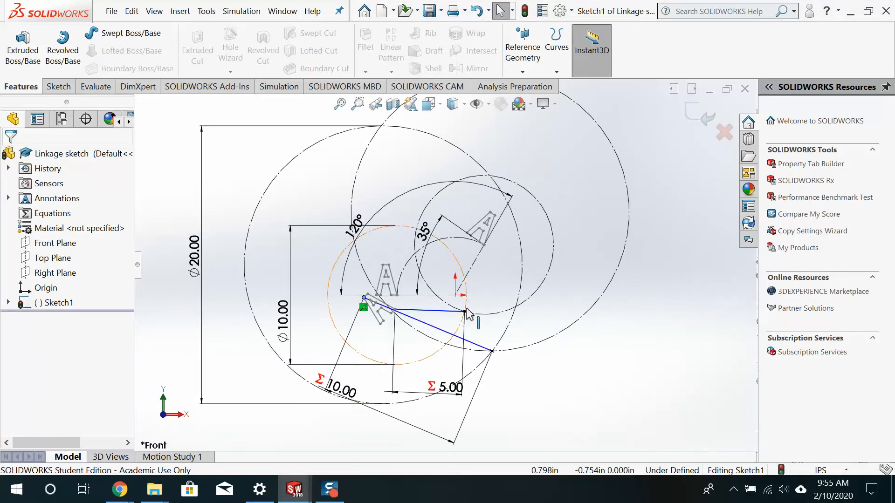
pyautogui.scroll(-4, 490, 345)
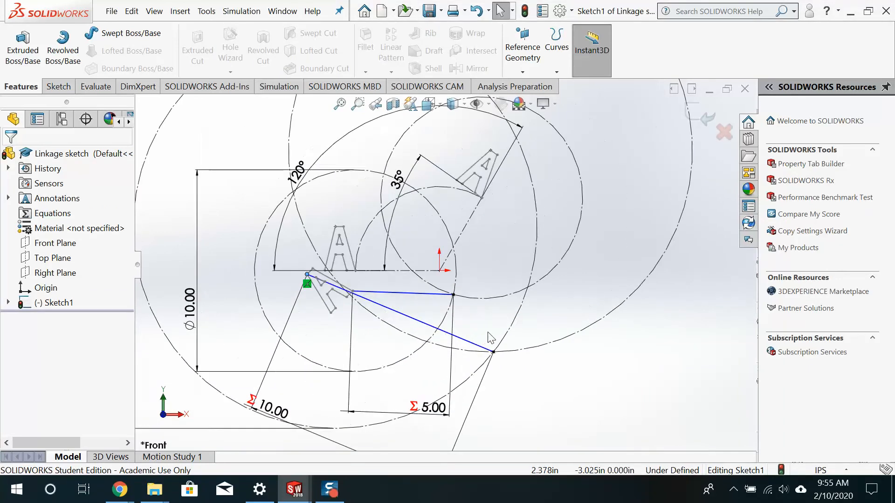
pyautogui.click(387, 310)
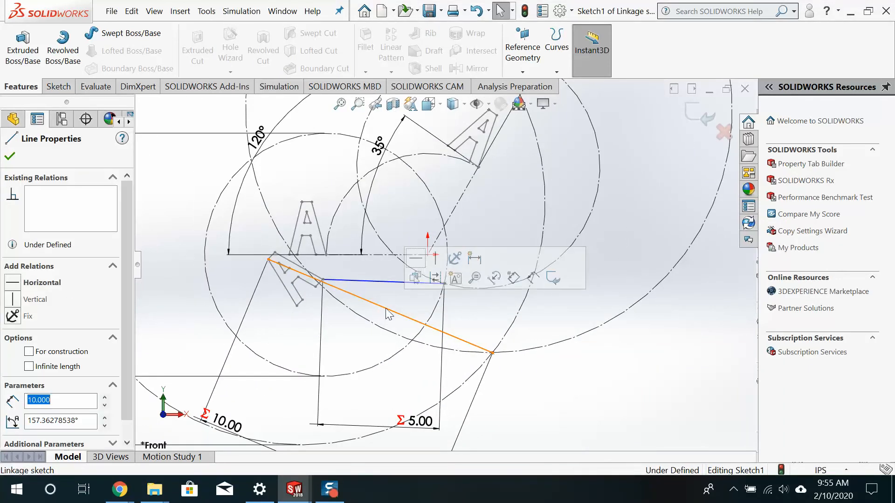
pyautogui.click(389, 283)
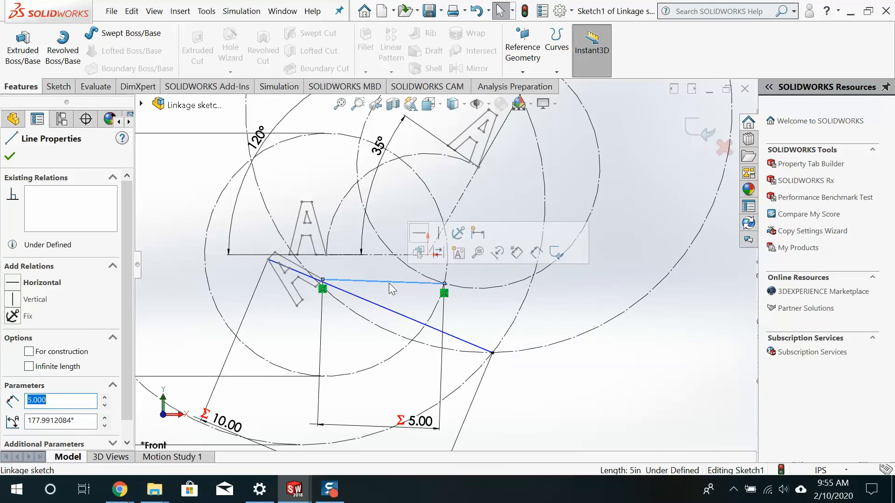
pyautogui.press('Escape')
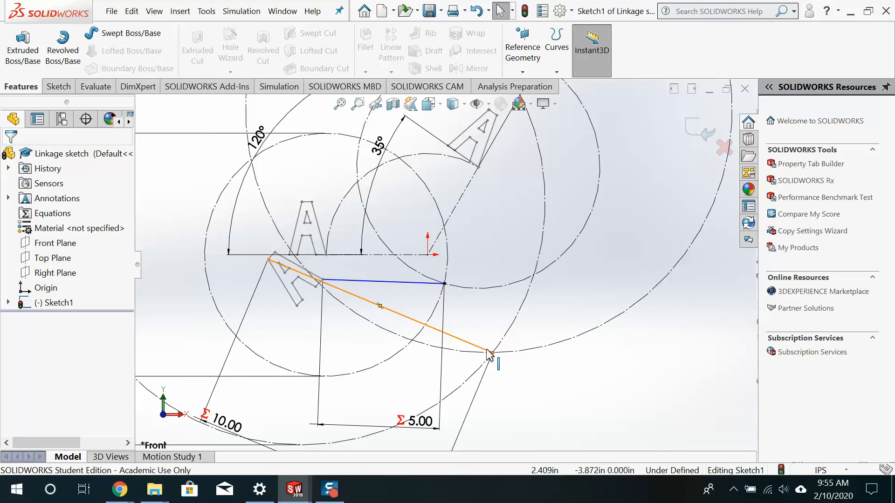
# Measure the distance between the free ends of the two blue link lines, then close the Measure tool.
pyautogui.scroll(3, 397, 234)
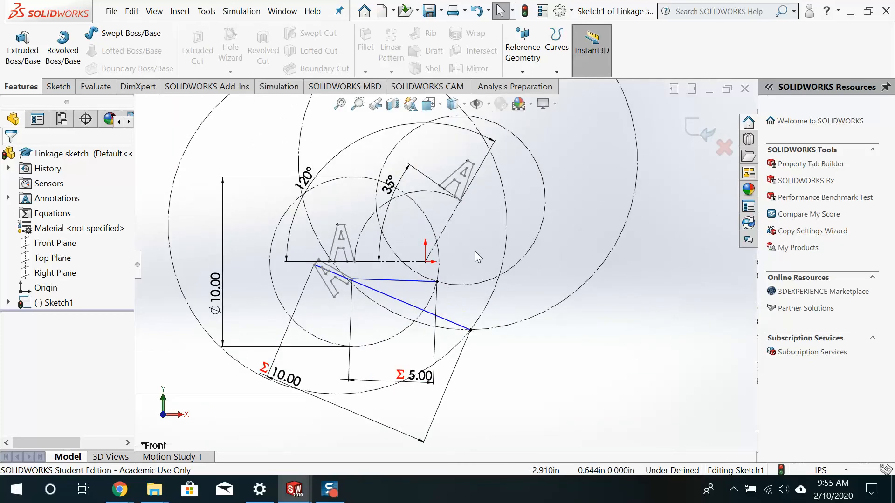
pyautogui.click(97, 89)
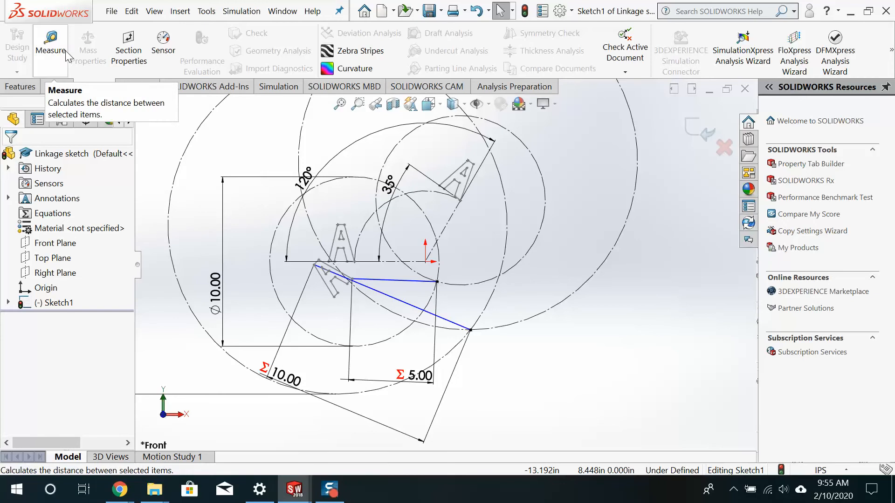
pyautogui.click(52, 42)
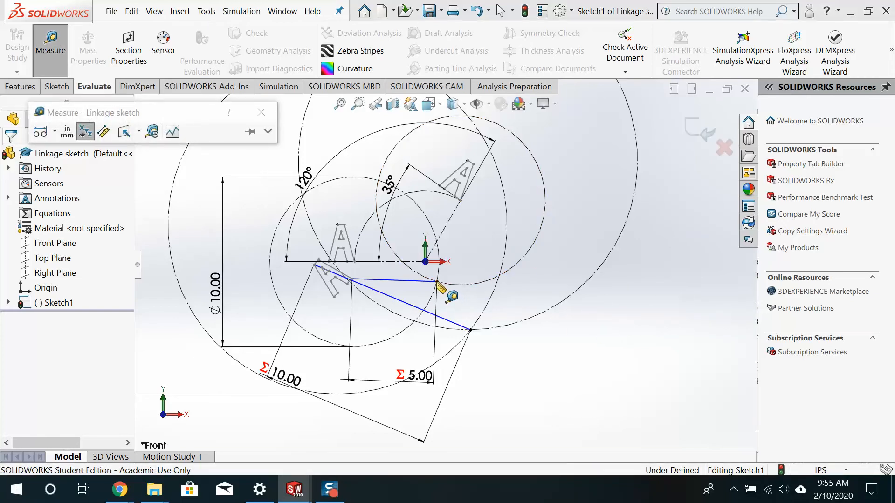
pyautogui.click(437, 282)
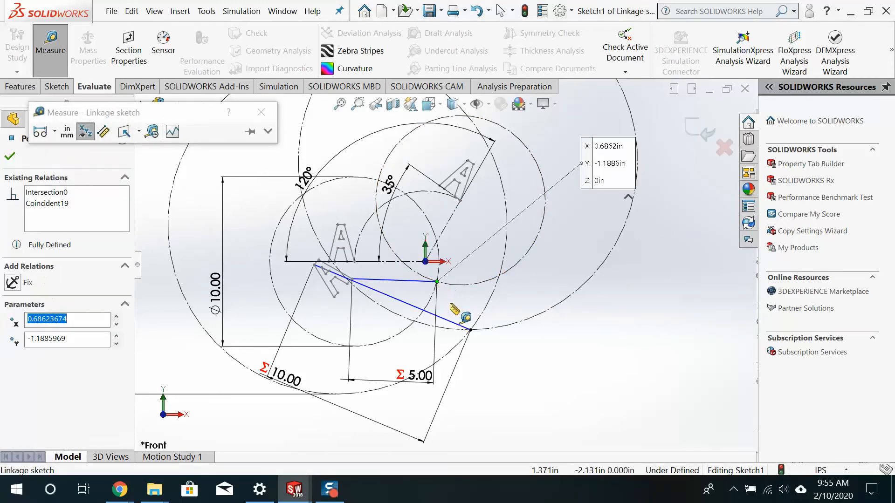
pyautogui.click(471, 330)
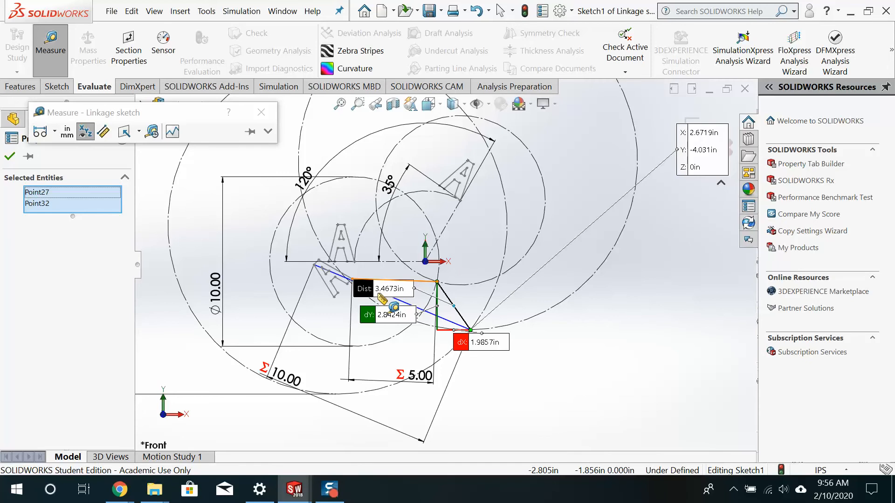
pyautogui.click(262, 116)
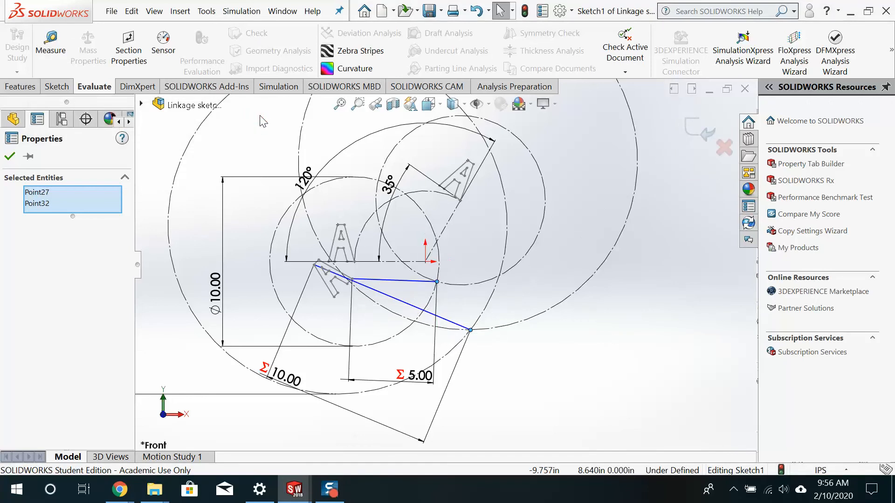
# Switch to the Apivotpart document and open the Longlink part from the Robotic Engineering folder.
pyautogui.hotkey('ctrl', 'Tab')
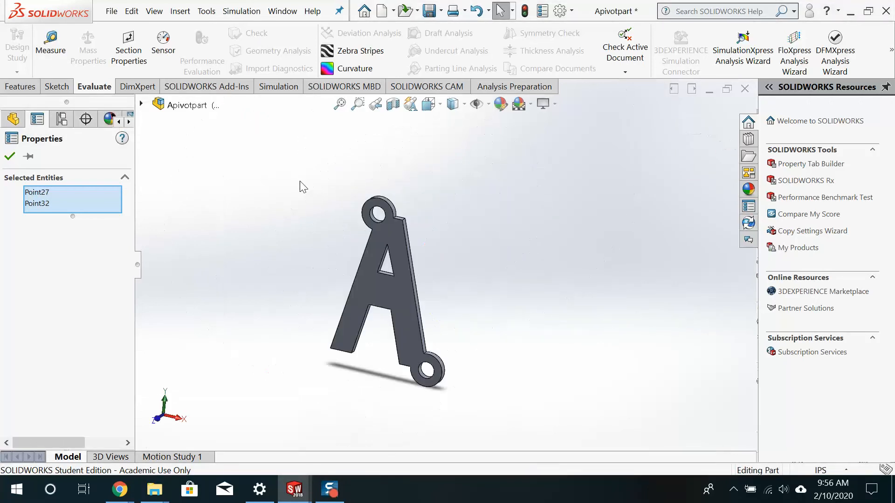
pyautogui.click(111, 12)
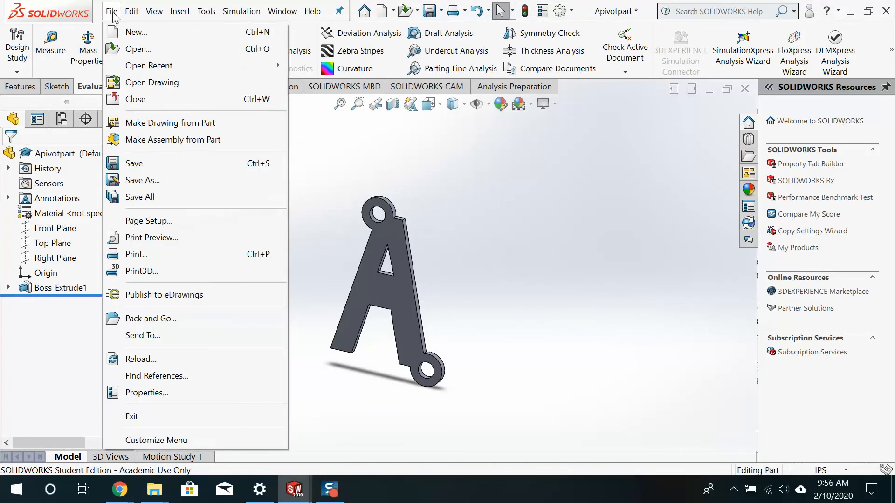
pyautogui.click(176, 52)
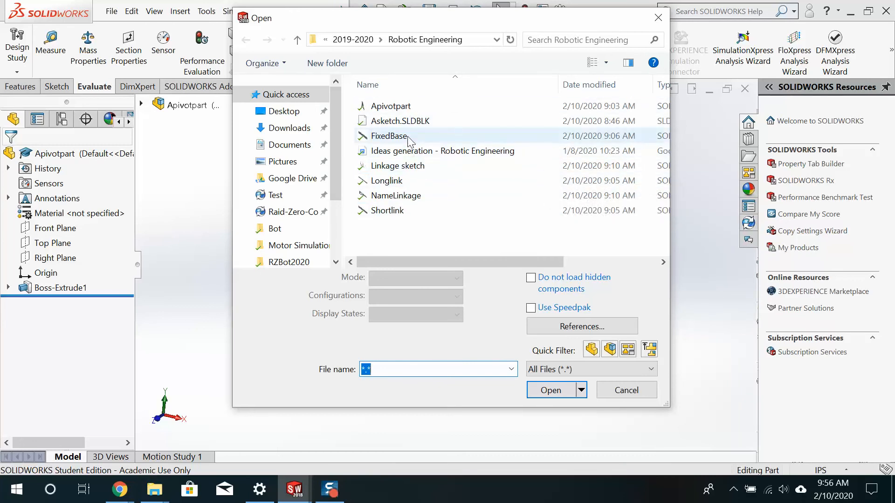
pyautogui.doubleClick(400, 180)
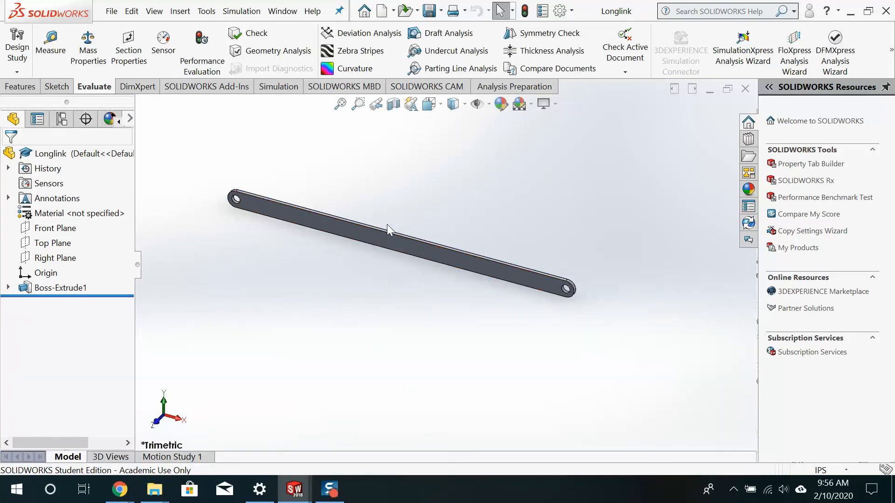
# Expand the Boss-Extrude1 feature of the long link and open its Sketch1 for editing.
pyautogui.click(378, 250)
pyautogui.click(9, 288)
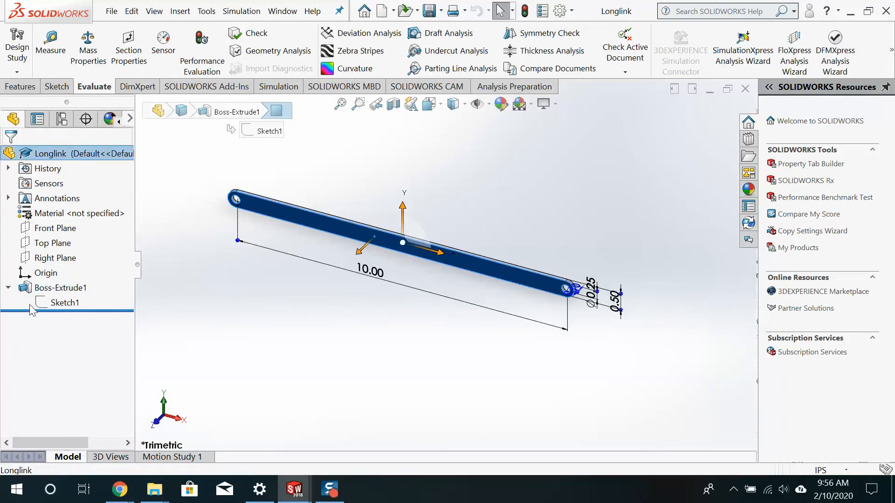
pyautogui.click(45, 306)
pyautogui.click(55, 266)
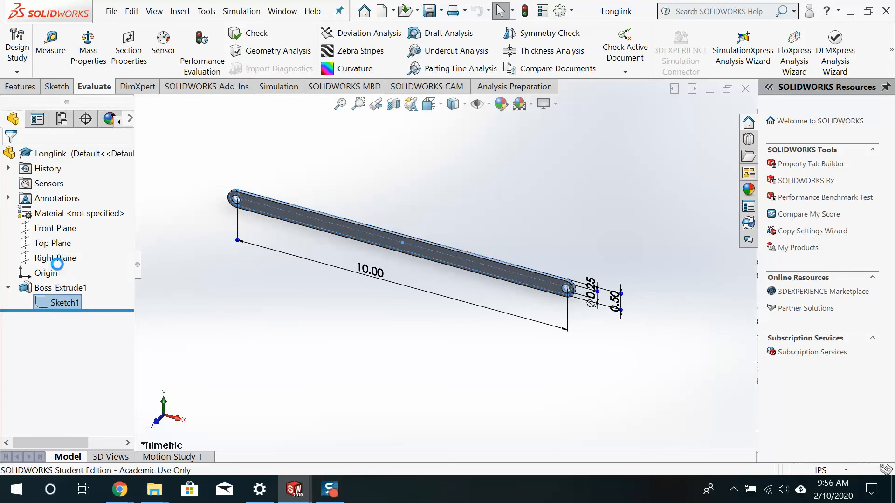
# Examine the long link's slot profile, the holes at both ends and the sketch dimensions.
pyautogui.scroll(3, 346, 274)
pyautogui.scroll(-5, 406, 246)
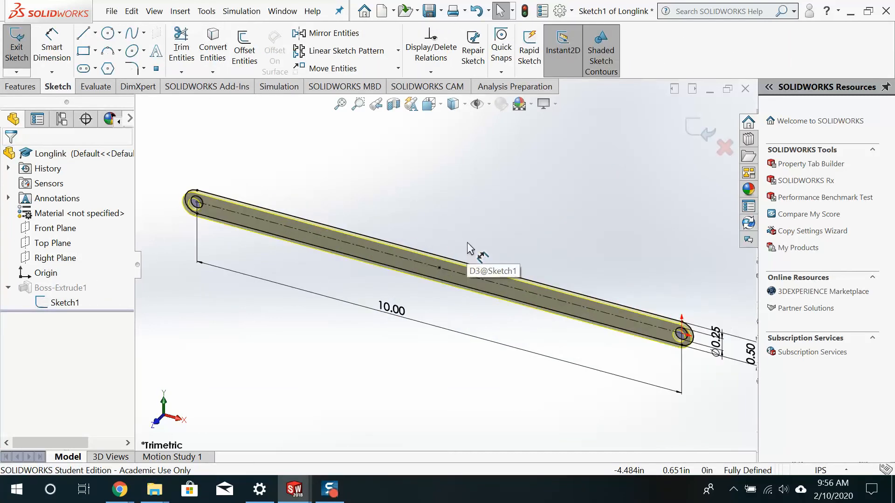
pyautogui.scroll(1, 494, 271)
pyautogui.scroll(-2, 652, 333)
pyautogui.scroll(-3, 625, 310)
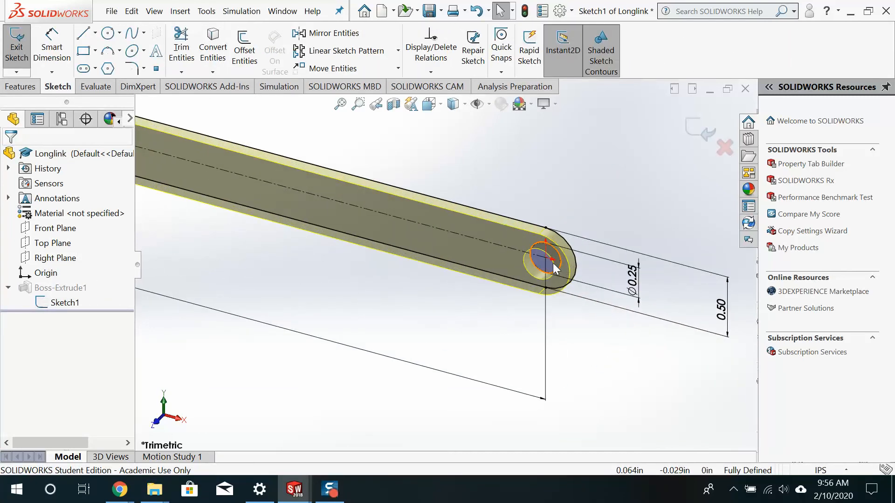
pyautogui.scroll(3, 389, 238)
pyautogui.scroll(3, 387, 240)
pyautogui.scroll(-4, 325, 227)
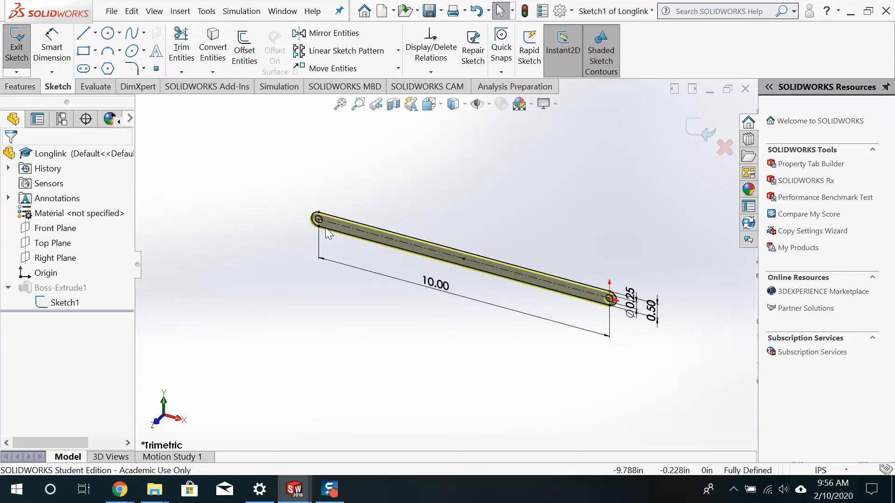
pyautogui.scroll(3, 325, 227)
# Switch to the Linkage sketch document and check the length of the longer blue link line in its properties.
pyautogui.hotkey('ctrl', 'Tab')
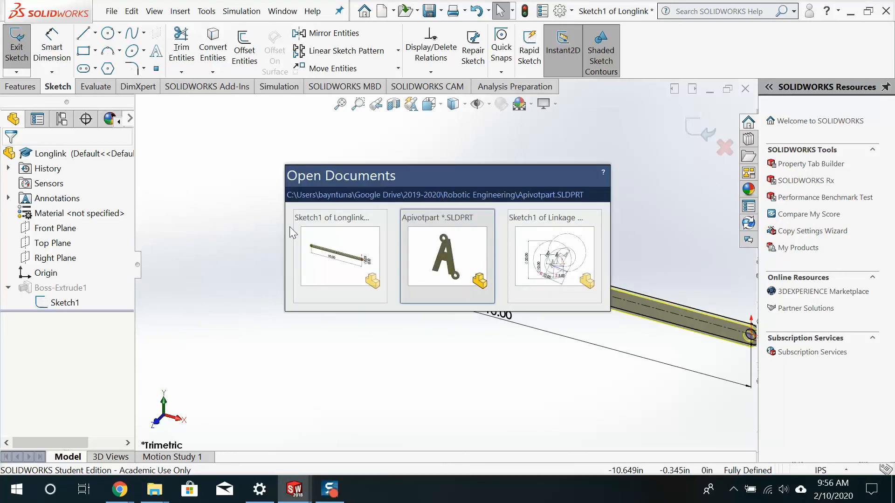
pyautogui.hotkey('ctrl', 'Tab')
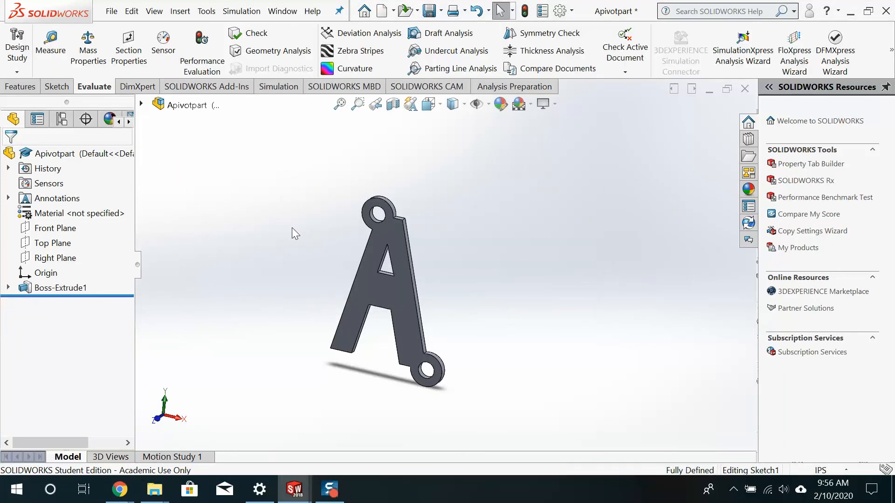
pyautogui.hotkey('ctrl', 'Tab')
pyautogui.hotkey('ctrl', 'Tab')
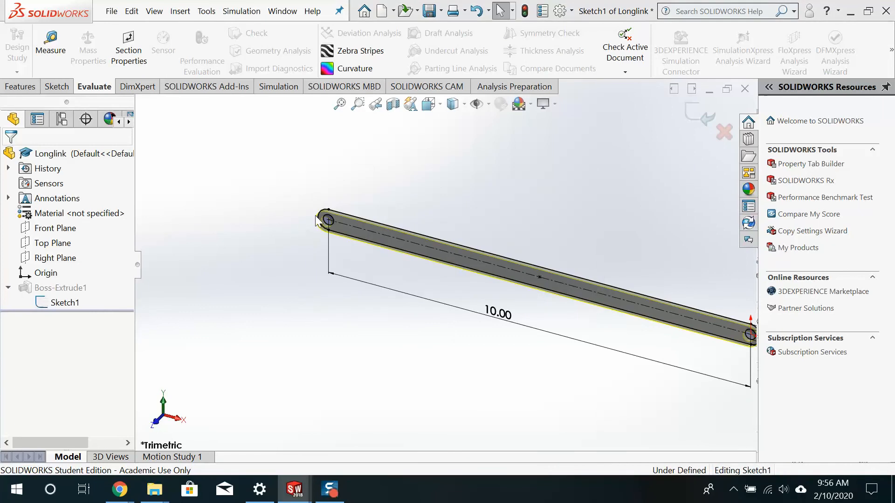
pyautogui.scroll(3, 244, 231)
pyautogui.scroll(-1, 247, 232)
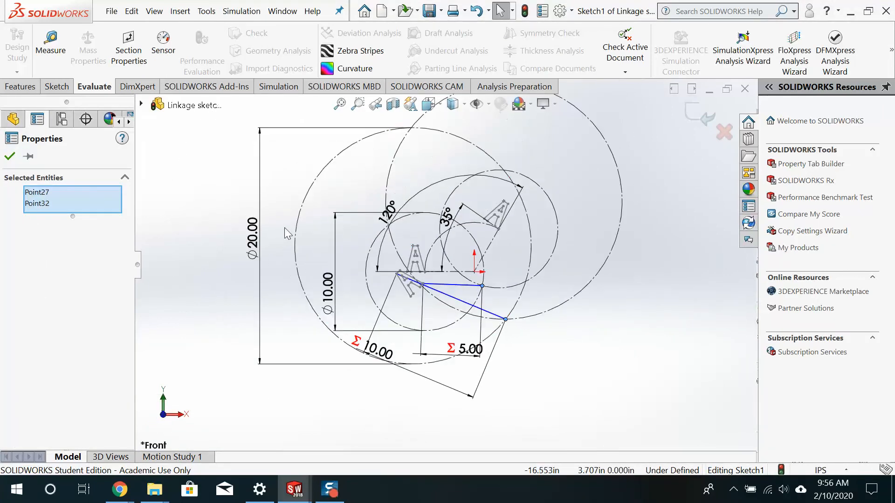
pyautogui.click(452, 300)
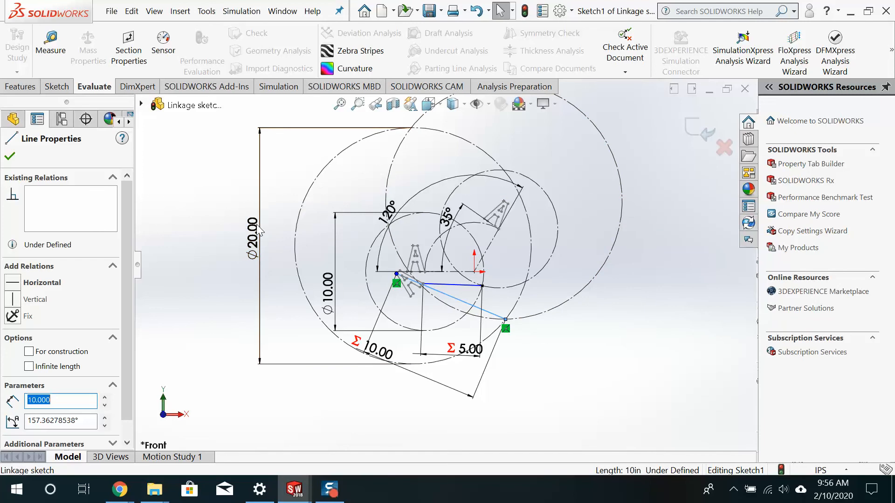
pyautogui.press('Tab')
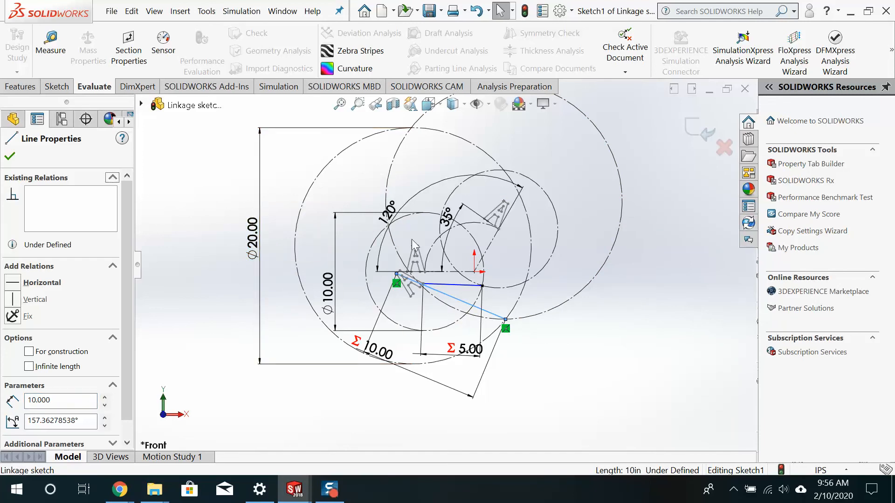
pyautogui.click(13, 157)
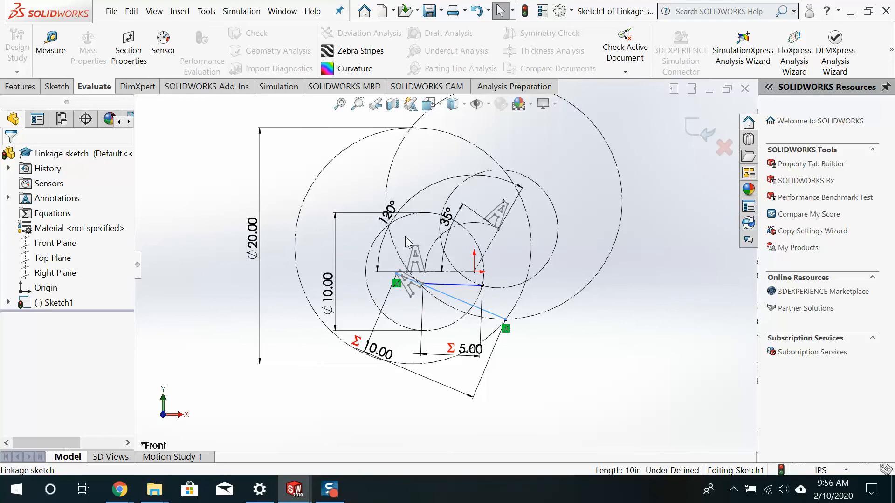
# Return to the Longlink sketch and examine the end hole's diameter, the link's width and its center-to-center length.
pyautogui.hotkey('ctrl', 'Tab')
pyautogui.click(442, 250)
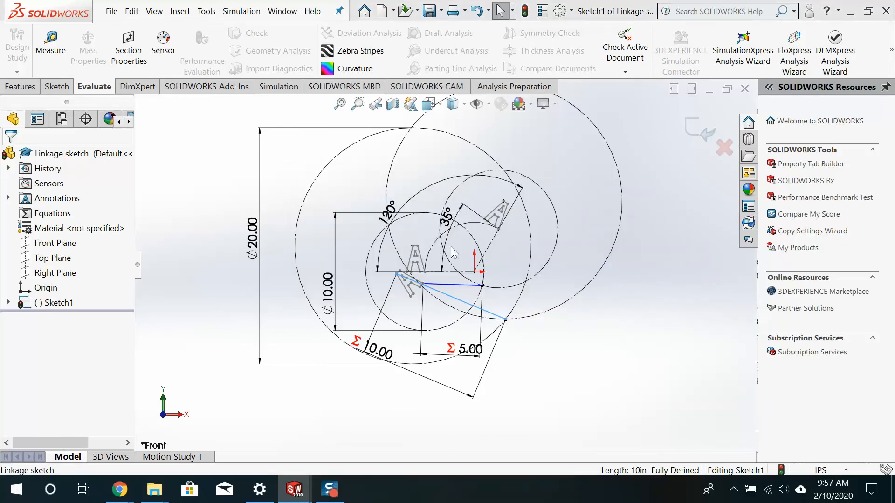
pyautogui.scroll(2, 538, 315)
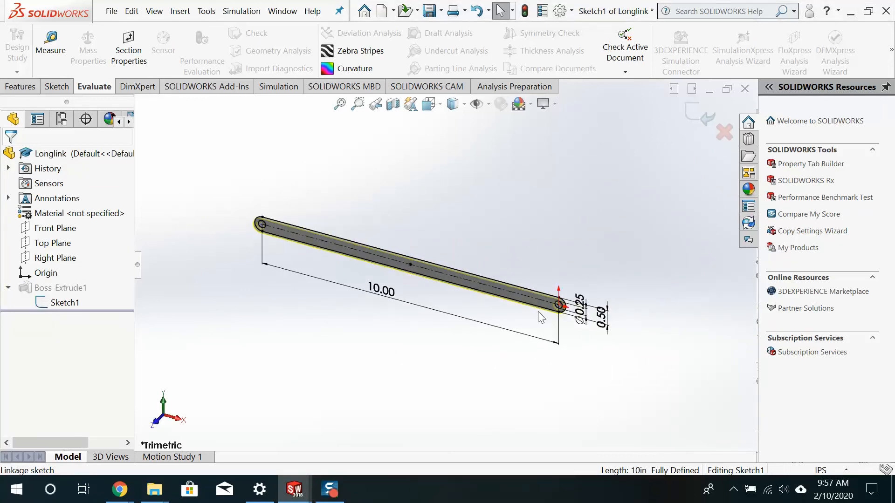
pyautogui.scroll(-5, 539, 313)
pyautogui.moveTo(518, 294); pyautogui.dragTo(461, 264, button='middle')
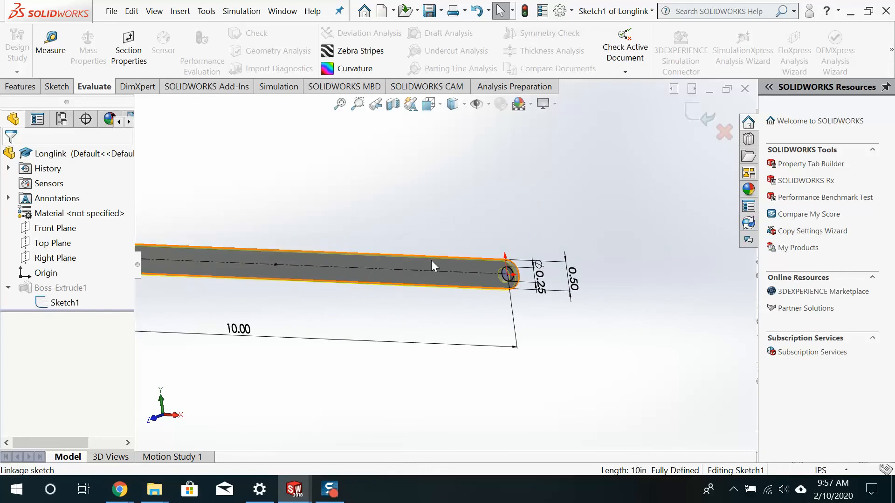
pyautogui.scroll(-3, 481, 269)
pyautogui.scroll(-1, 482, 270)
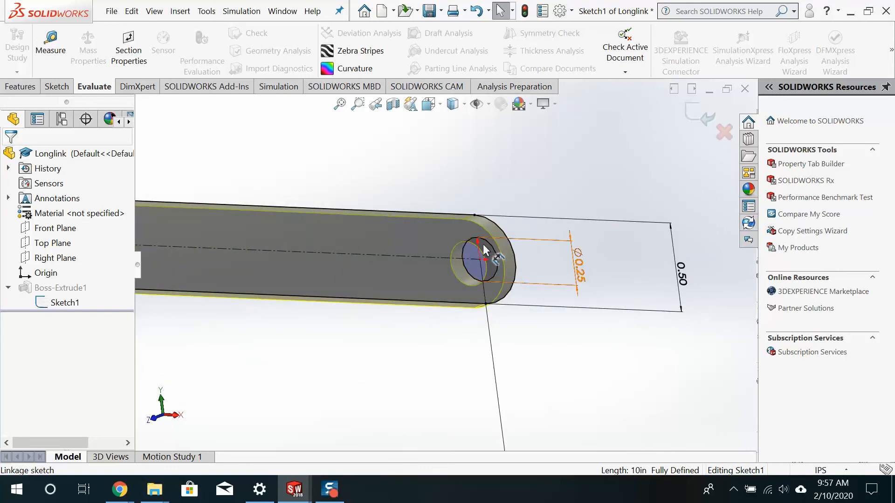
pyautogui.scroll(3, 486, 256)
pyautogui.scroll(-4, 516, 261)
pyautogui.scroll(3, 511, 285)
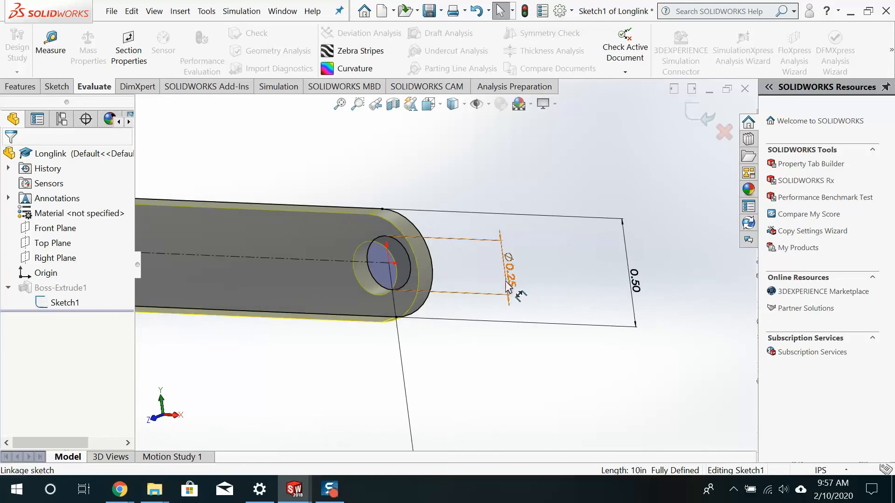
pyautogui.scroll(3, 315, 257)
pyautogui.scroll(4, 316, 257)
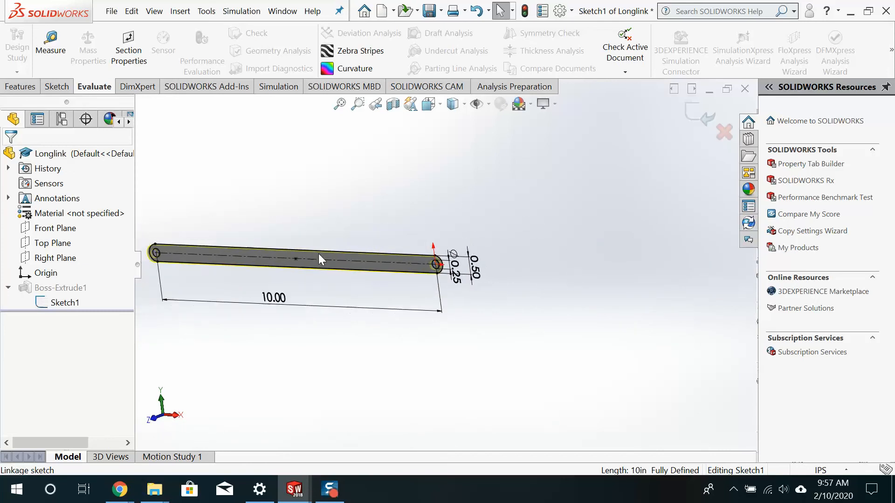
pyautogui.scroll(-3, 318, 254)
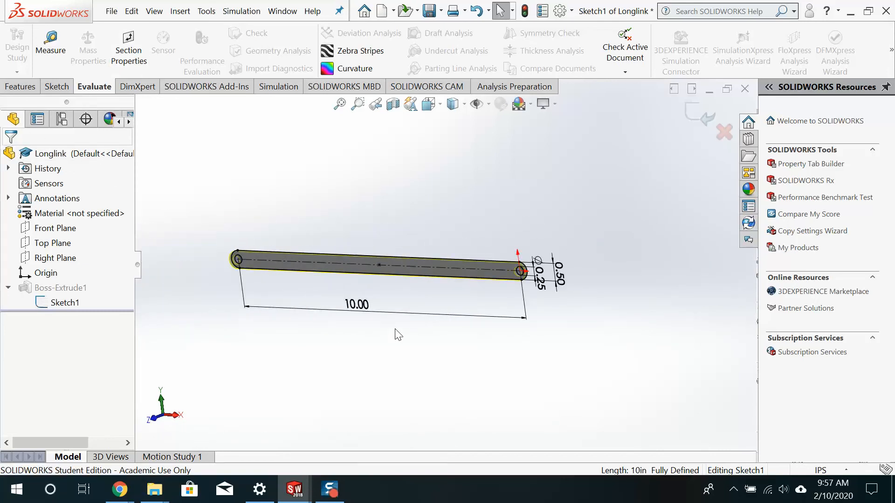
# Exit Sketch1 of the long link and view the solid link from the front.
pyautogui.click(21, 88)
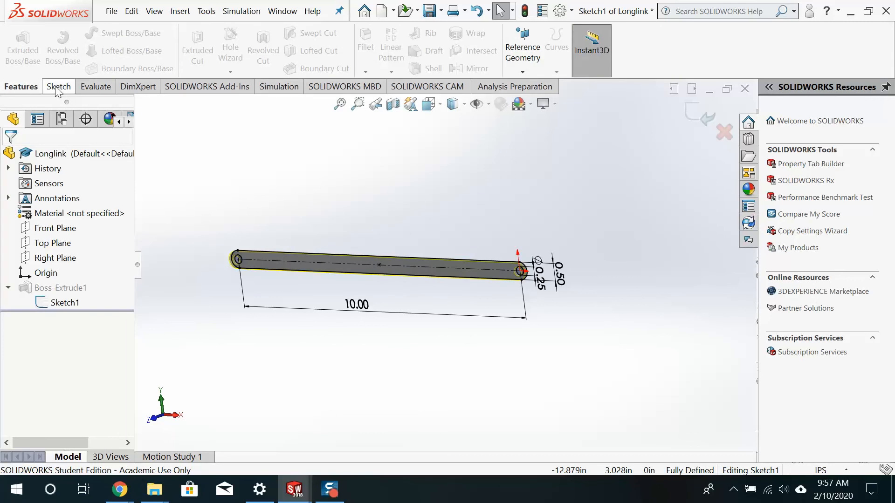
pyautogui.click(57, 86)
pyautogui.click(14, 45)
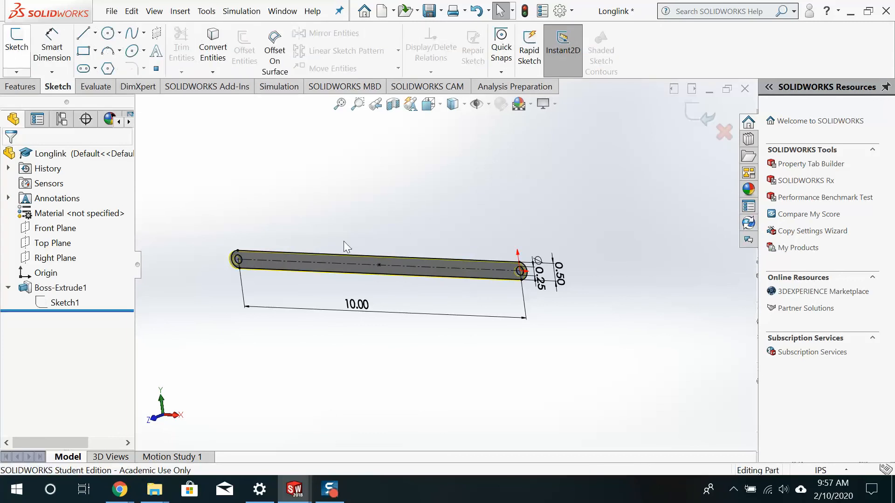
pyautogui.moveTo(343, 241)
pyautogui.mouseDown(button='middle')
pyautogui.moveTo(491, 295)
pyautogui.moveTo(326, 250)
pyautogui.moveTo(455, 279)
pyautogui.moveTo(482, 260)
pyautogui.mouseUp(button='middle')
pyautogui.scroll(-3, 379, 264)
pyautogui.scroll(3, 303, 243)
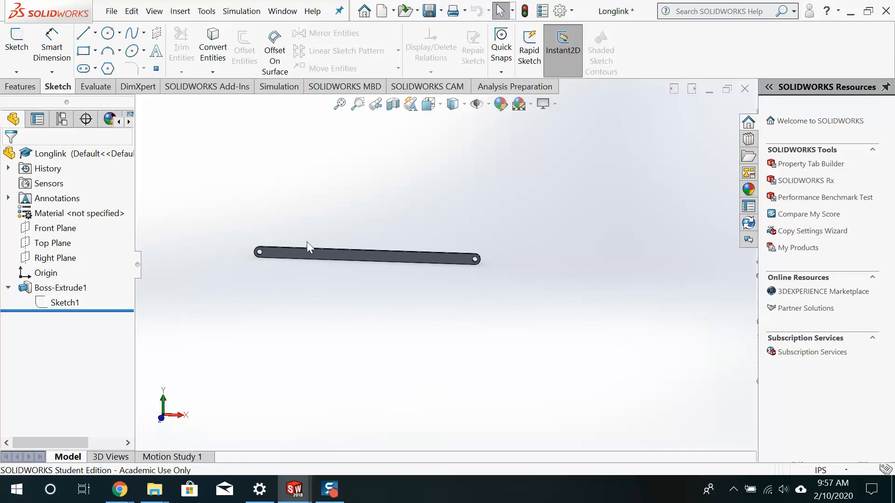
# Select the long link's Sketch1 to show its dimensions, review the feature tools and clear the selection.
pyautogui.click(55, 303)
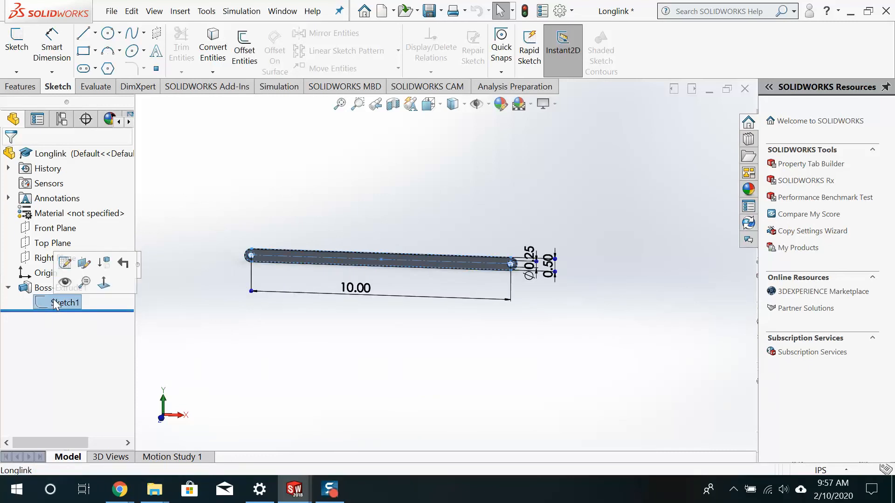
pyautogui.click(22, 87)
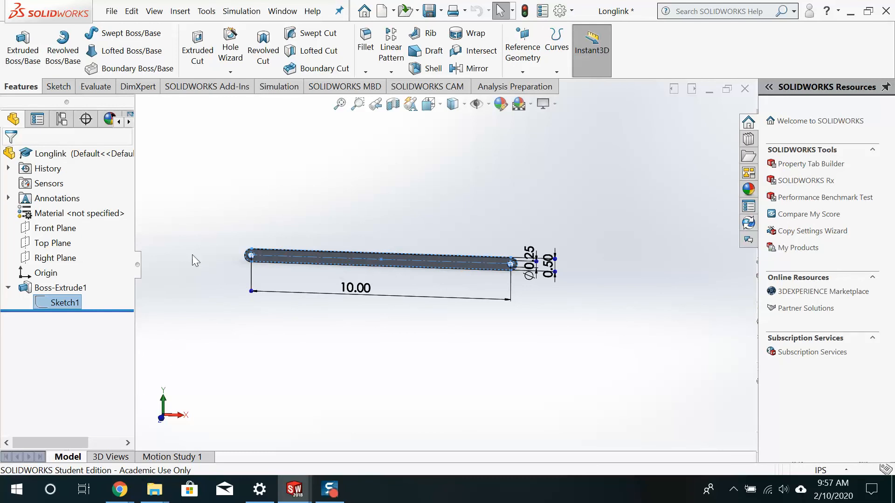
pyautogui.click(192, 223)
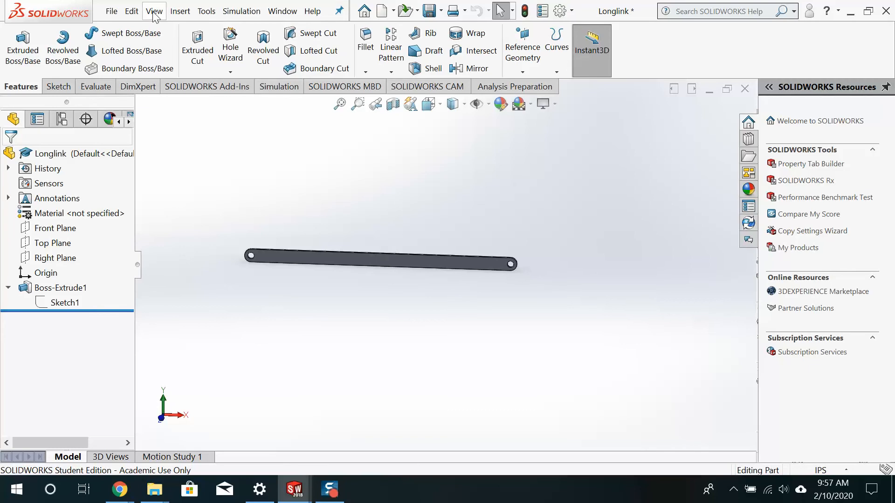
# Open the Shortlink part from the Robotic Engineering folder.
pyautogui.click(111, 11)
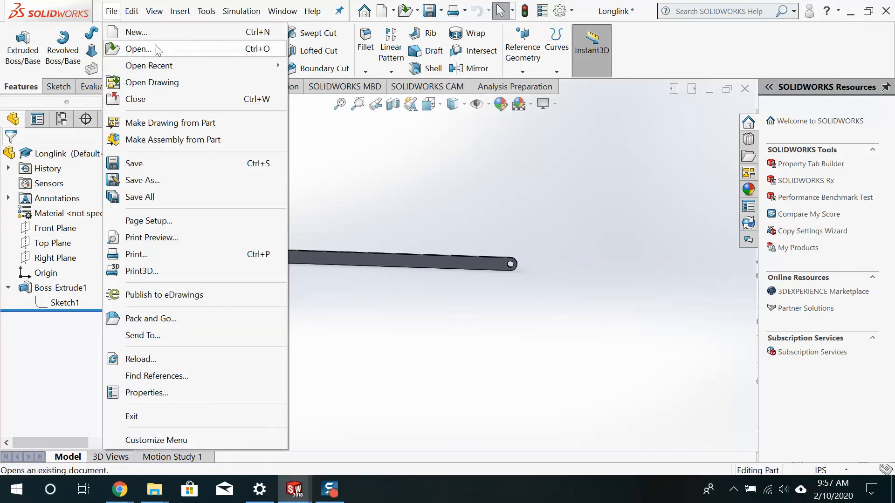
pyautogui.click(138, 49)
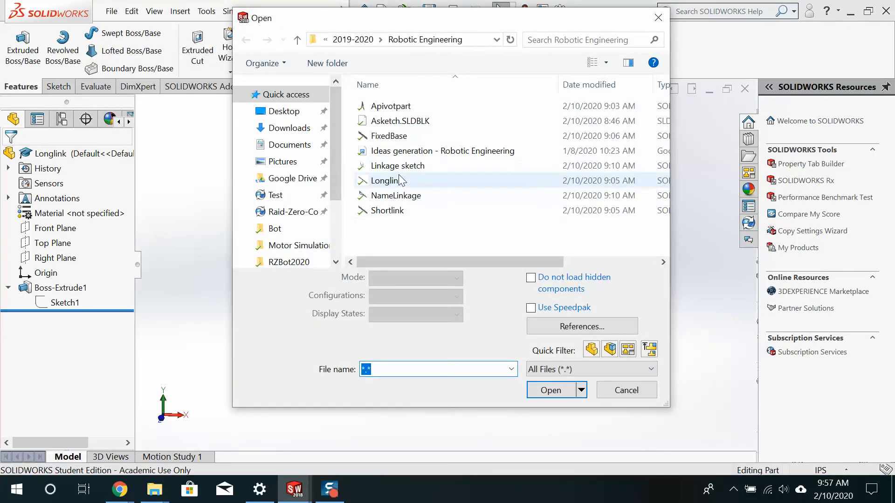
pyautogui.doubleClick(396, 212)
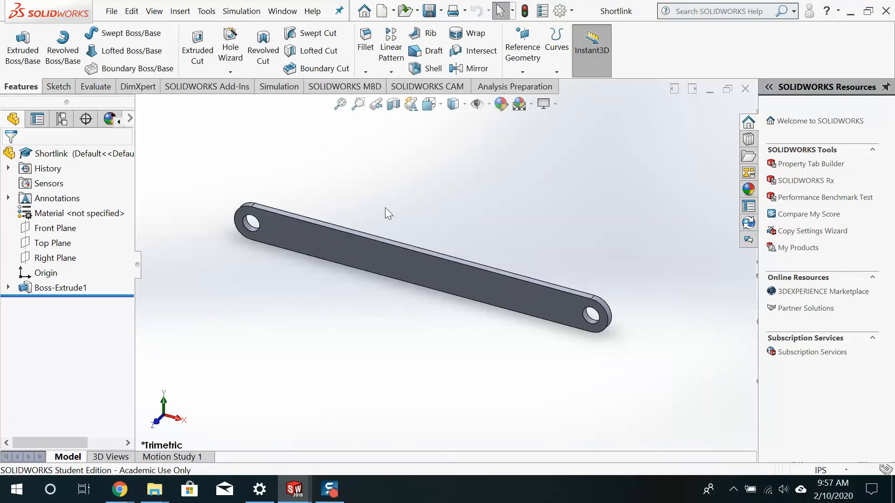
# Switch to the Linkage sketch document and check the length of the shorter blue link line in its properties.
pyautogui.hotkey('ctrl', 'Tab')
pyautogui.click(510, 257)
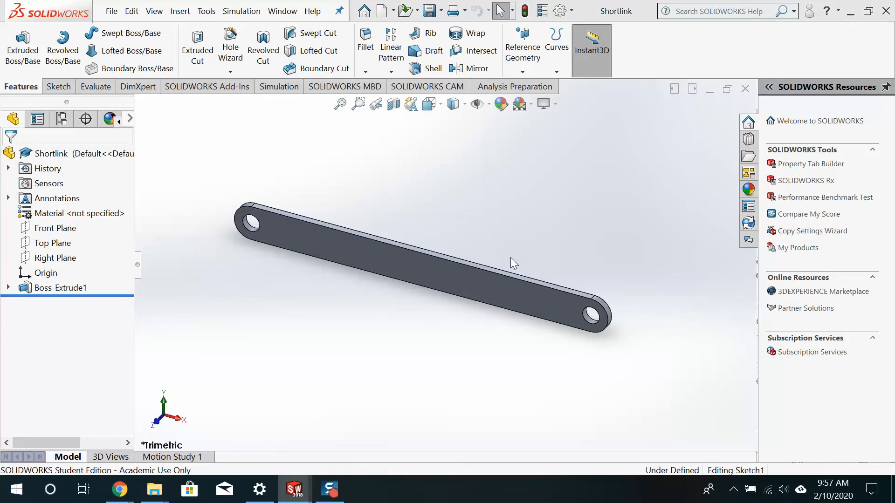
pyautogui.click(449, 287)
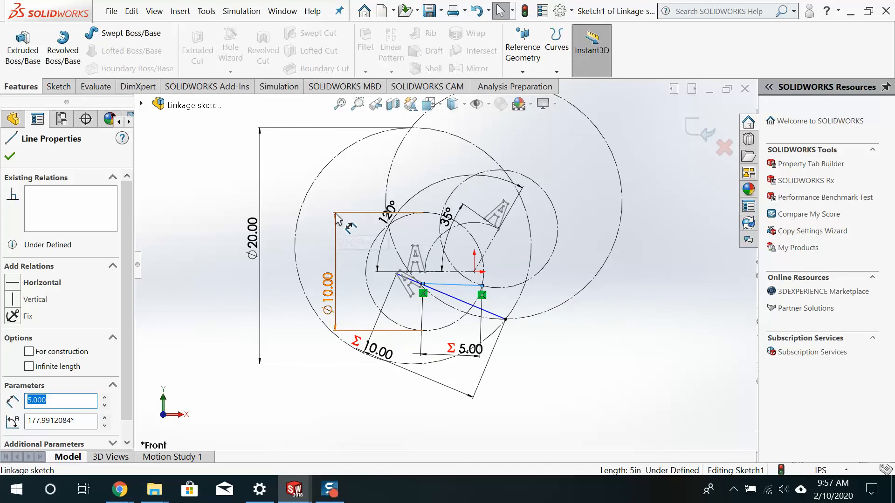
pyautogui.press('Escape')
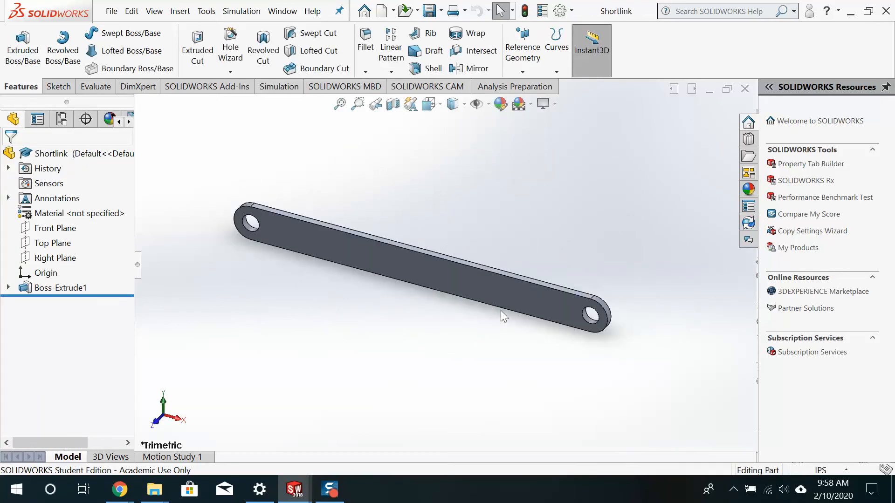
# In the Shortlink part, examine the link's center-to-center length, width and hole diameter dimensions, and clear the selection.
pyautogui.click(362, 245)
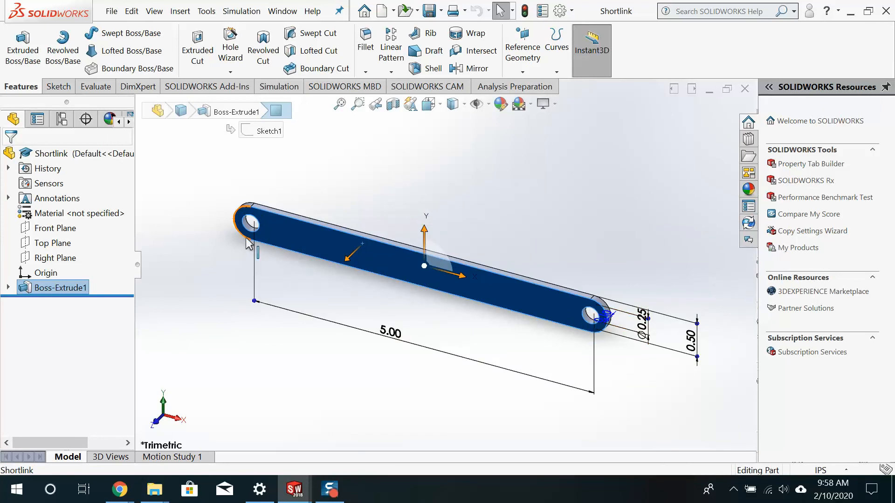
pyautogui.scroll(2, 489, 270)
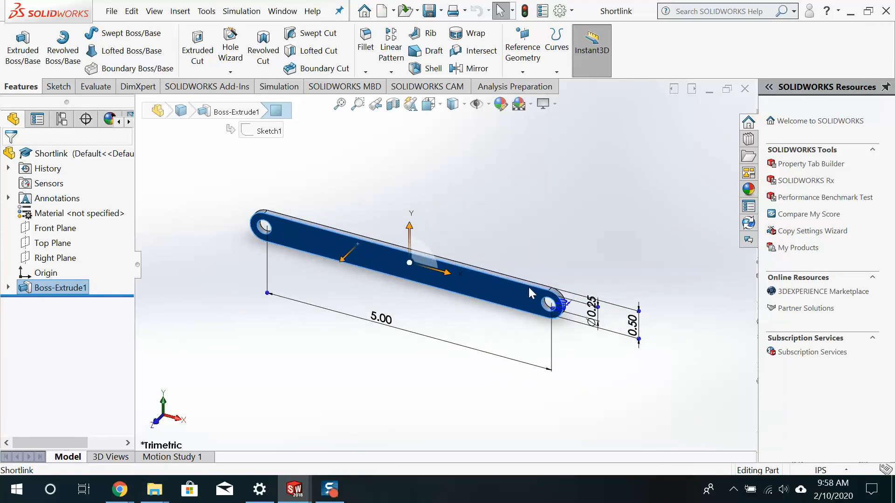
pyautogui.click(468, 211)
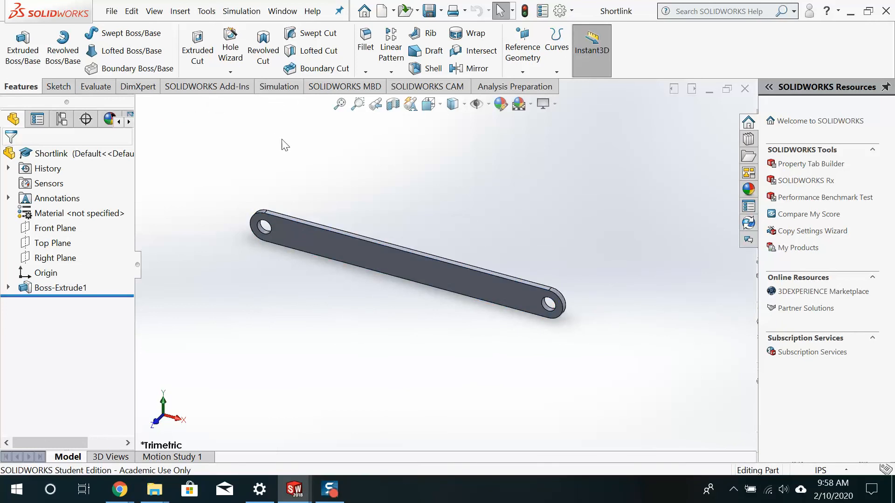
# Open the FixedBase part from the Robotic Engineering folder.
pyautogui.hotkey('ctrl', 'Tab')
pyautogui.hotkey('ctrl', 'shift', 'Tab')
pyautogui.click(111, 11)
pyautogui.click(140, 49)
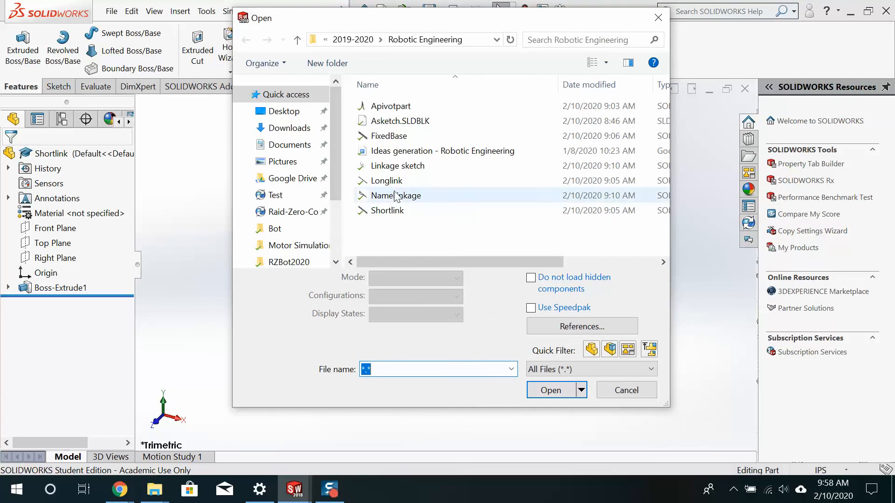
pyautogui.click(389, 137)
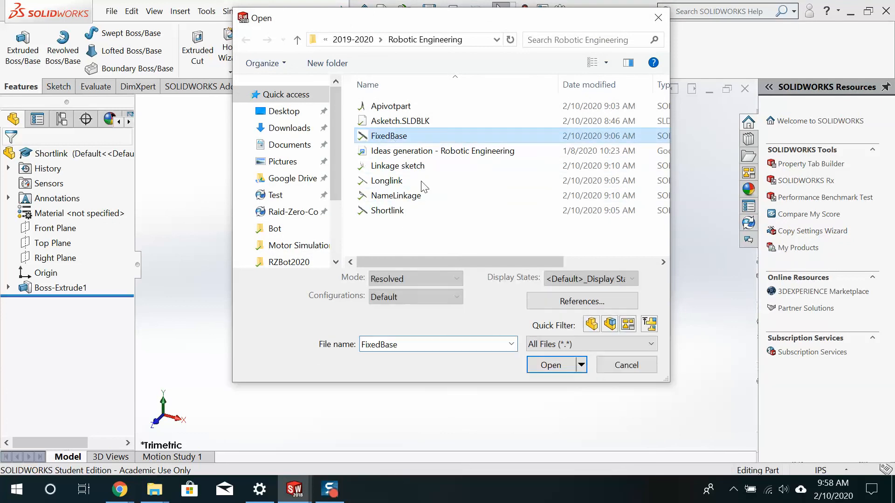
pyautogui.click(549, 368)
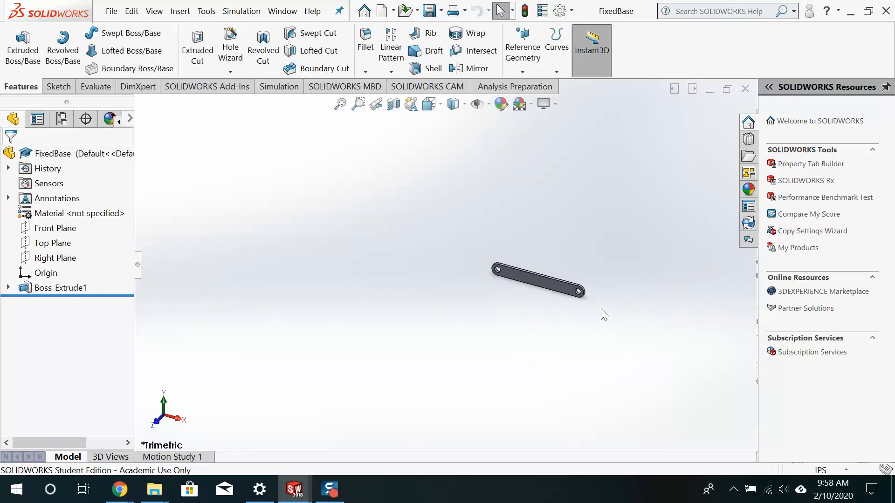
# Examine the fixed base up close, looking at the holes at both of its ends.
pyautogui.scroll(5, 602, 309)
pyautogui.scroll(-4, 530, 284)
pyautogui.scroll(-3, 619, 229)
pyautogui.scroll(-4, 422, 294)
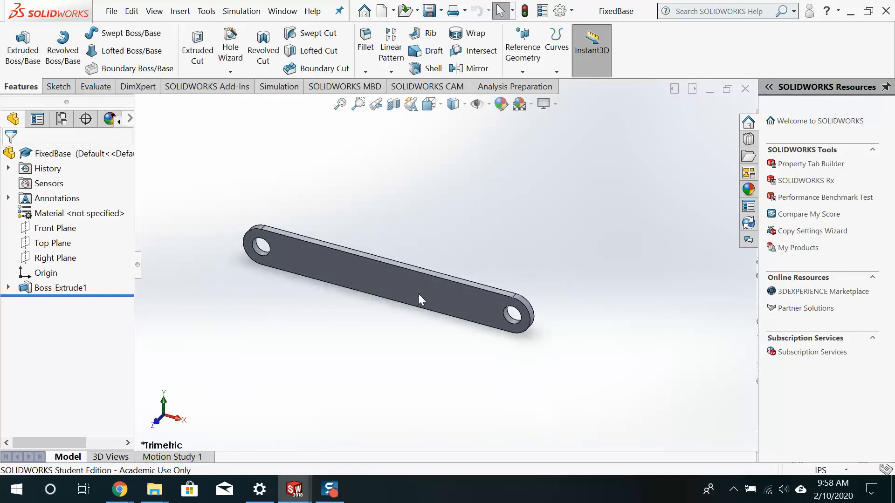
pyautogui.scroll(-1, 373, 289)
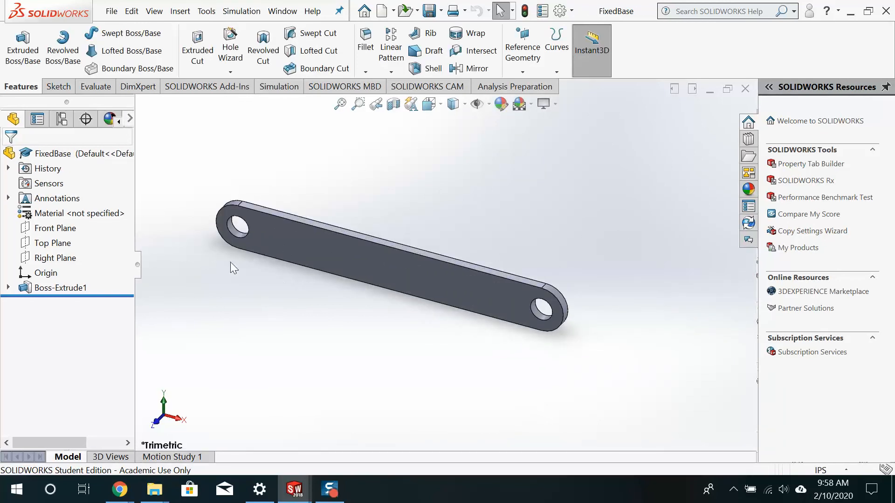
pyautogui.click(237, 228)
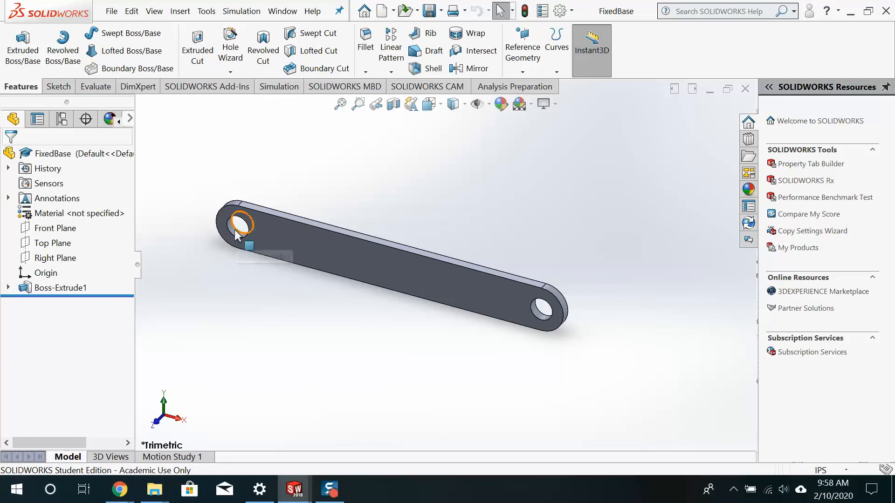
pyautogui.click(536, 312)
pyautogui.click(416, 195)
pyautogui.hotkey('ctrl', 'Tab')
pyautogui.click(294, 206)
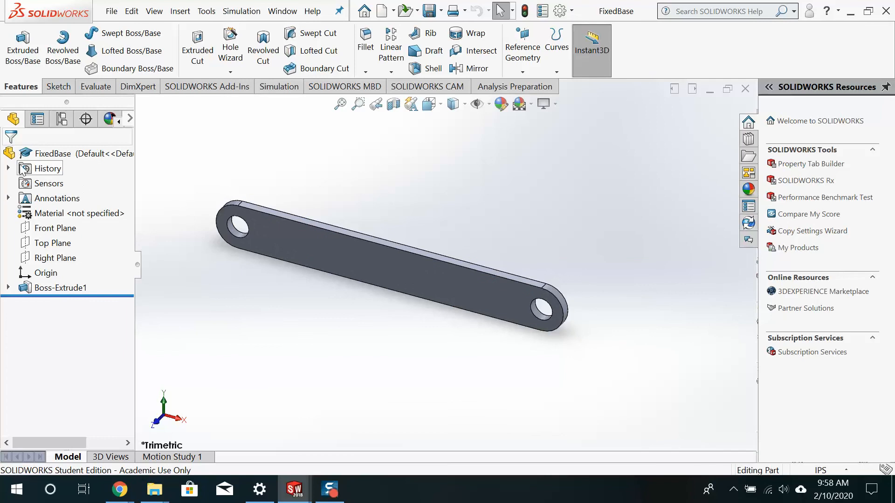
# Show the dimensions of Sketch1 under the fixed base's extrusion and inspect its hole-to-hole length dimension.
pyautogui.click(8, 288)
pyautogui.click(63, 303)
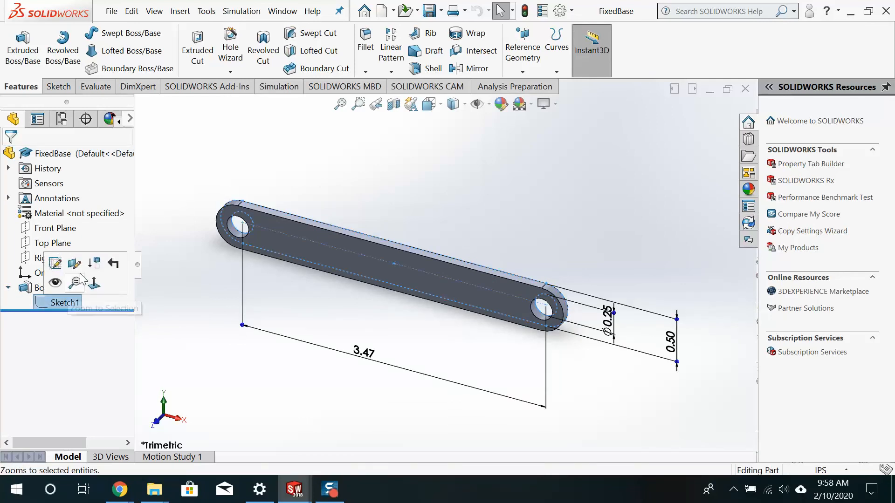
pyautogui.click(379, 382)
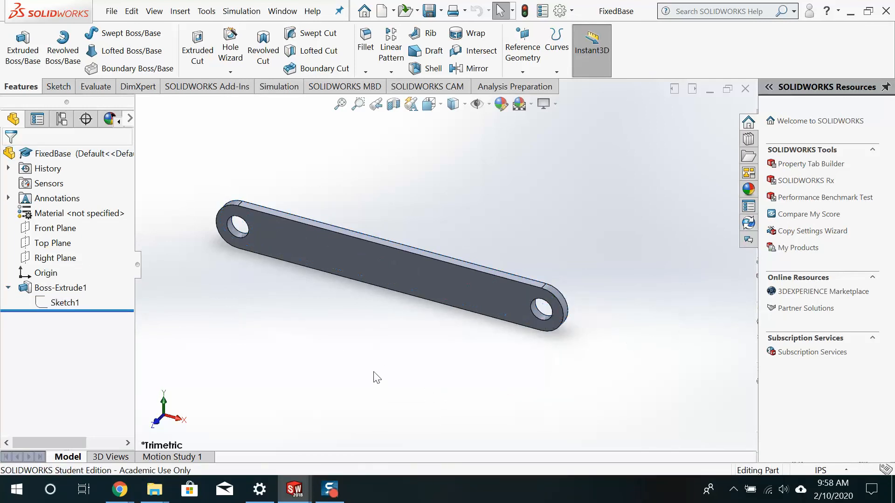
pyautogui.click(41, 304)
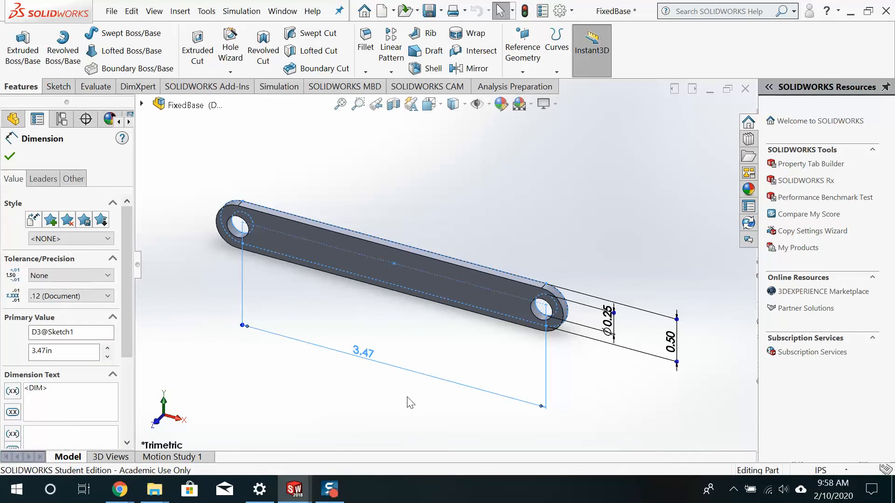
# In the Linkage sketch document, measure the distance between the free ends of the two blue link lines and clear the selection.
pyautogui.hotkey('ctrl', 'Tab')
pyautogui.hotkey('ctrl', 'Tab')
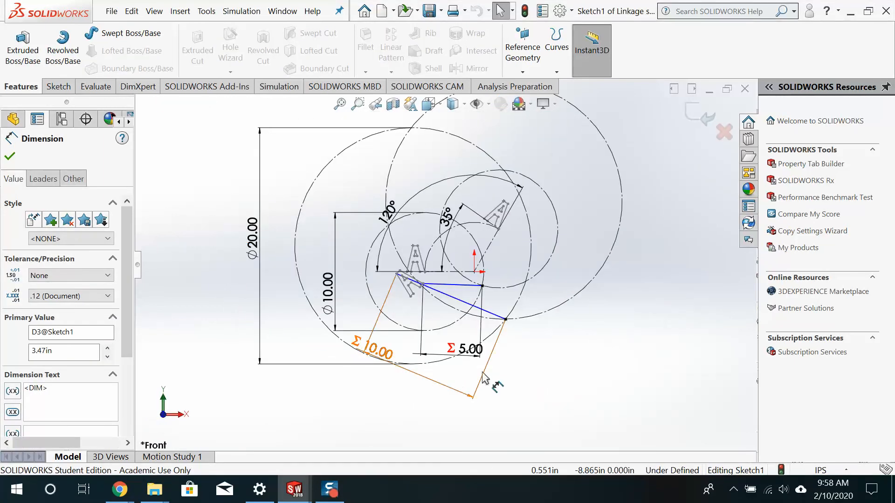
pyautogui.click(108, 91)
pyautogui.click(50, 45)
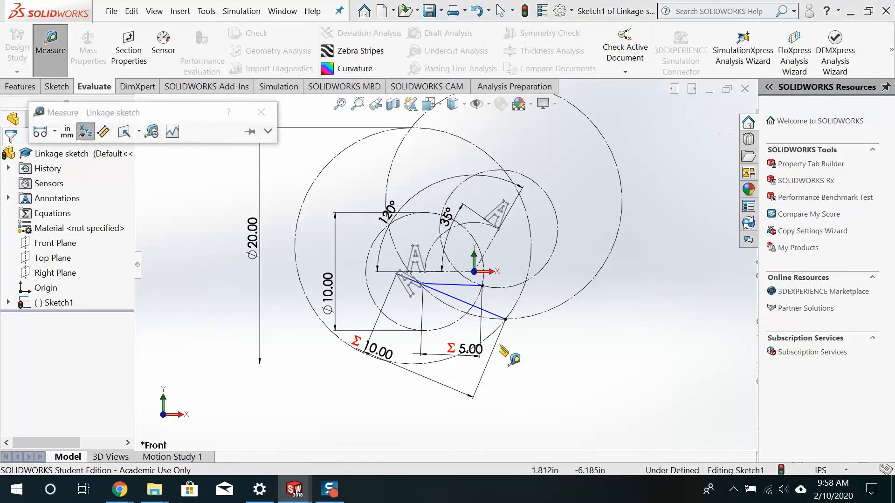
pyautogui.click(506, 320)
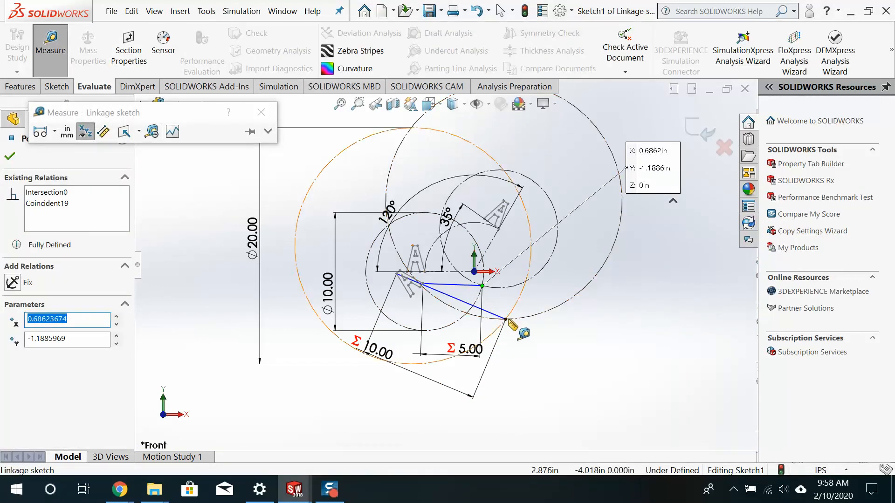
pyautogui.click(506, 319)
pyautogui.scroll(-2, 597, 321)
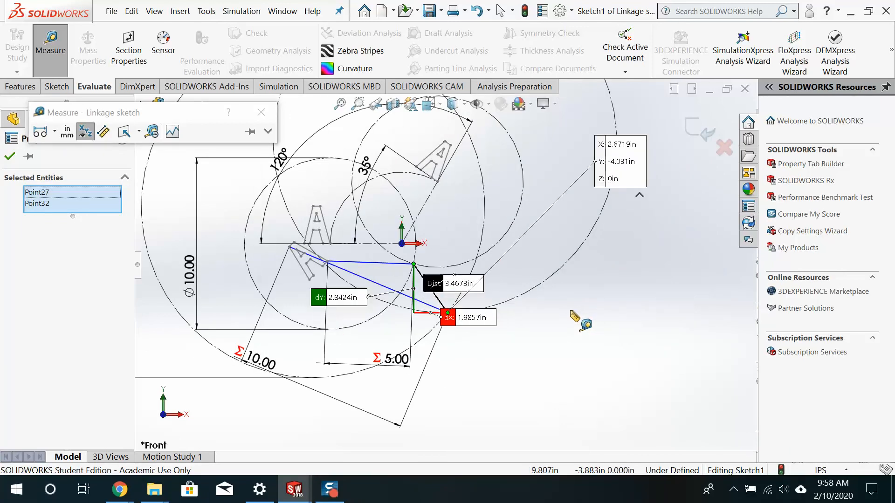
pyautogui.click(52, 61)
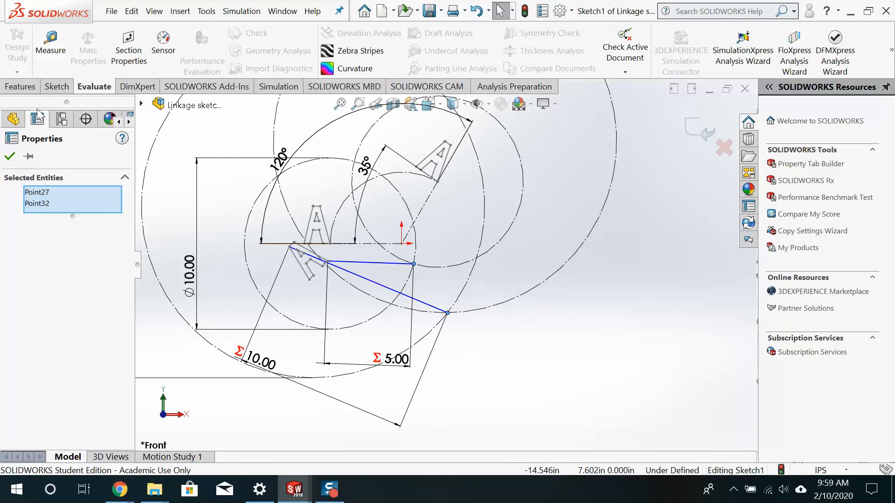
pyautogui.click(9, 158)
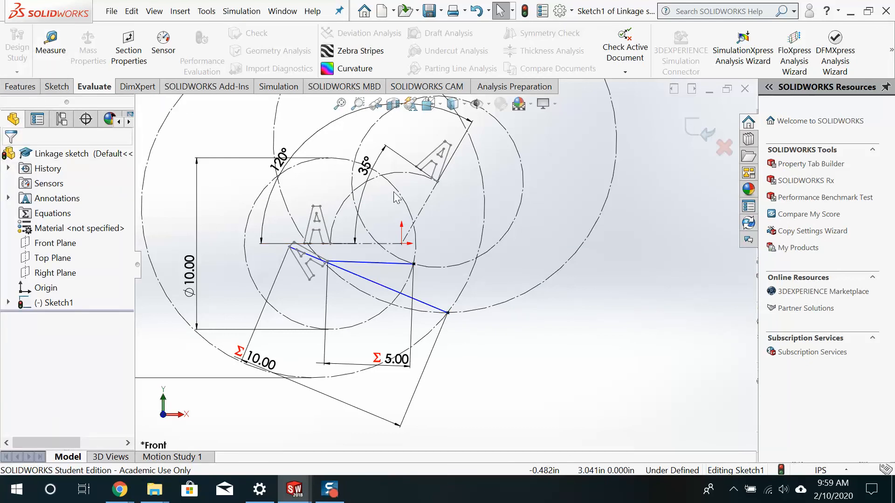
# Return to the FixedBase part and set the hole-to-hole length in Sketch1 to 3.4673 in.
pyautogui.hotkey('ctrl', 'Tab')
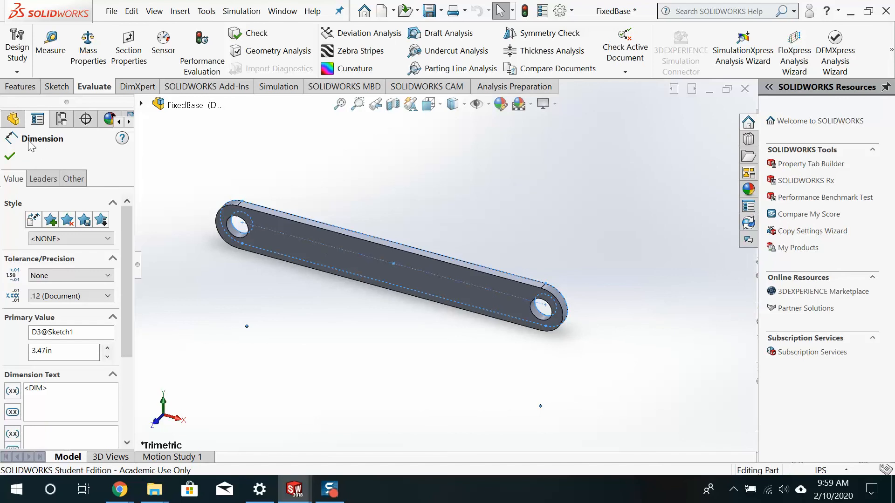
pyautogui.click(10, 156)
pyautogui.click(47, 304)
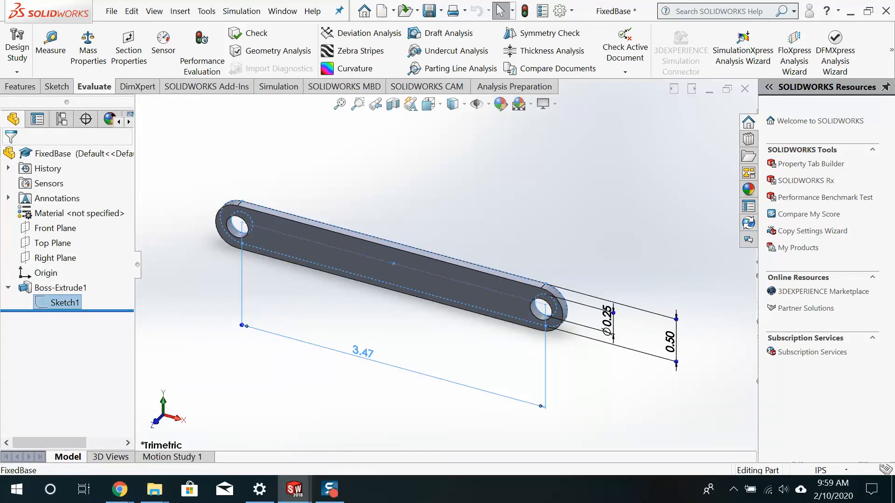
pyautogui.doubleClick(365, 351)
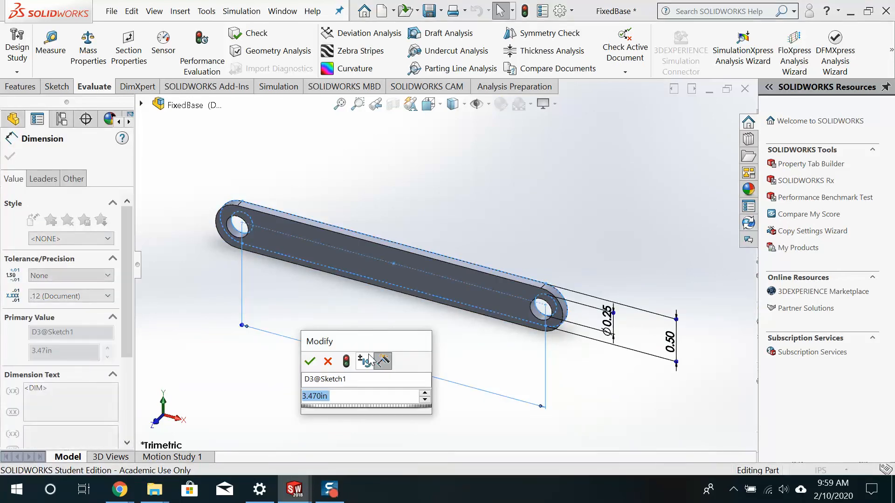
pyautogui.write('3.')
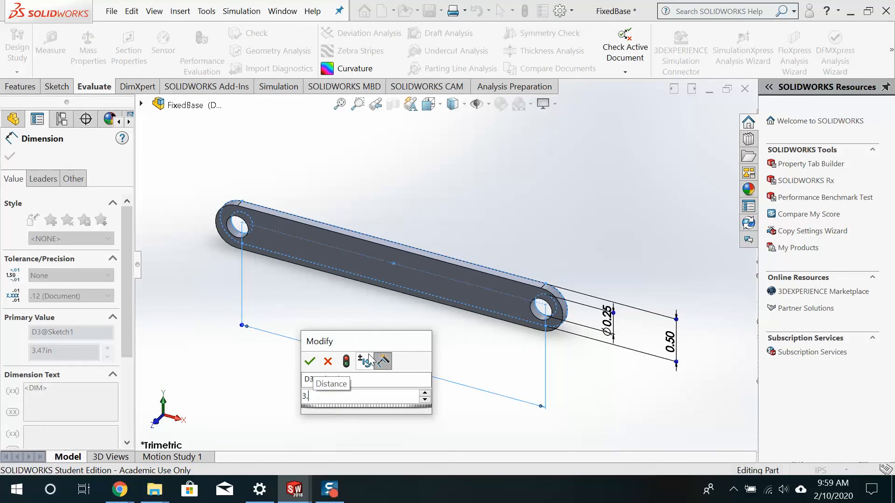
pyautogui.write('4673')
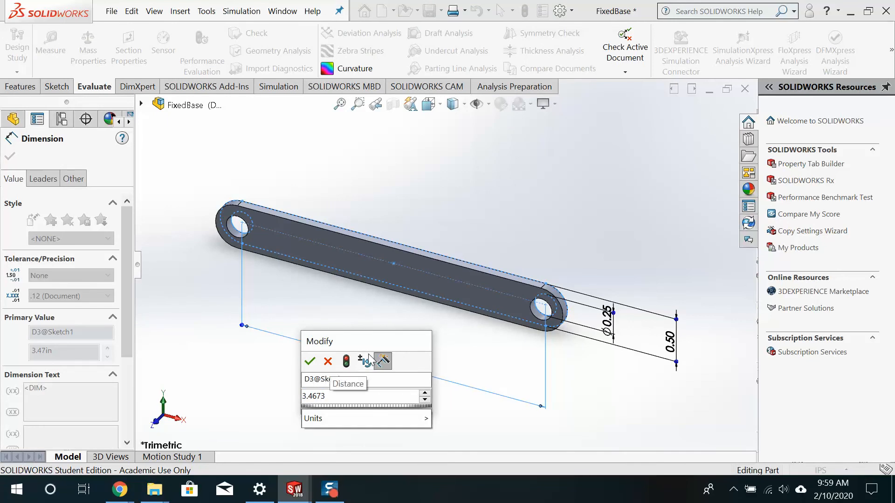
pyautogui.press('Return')
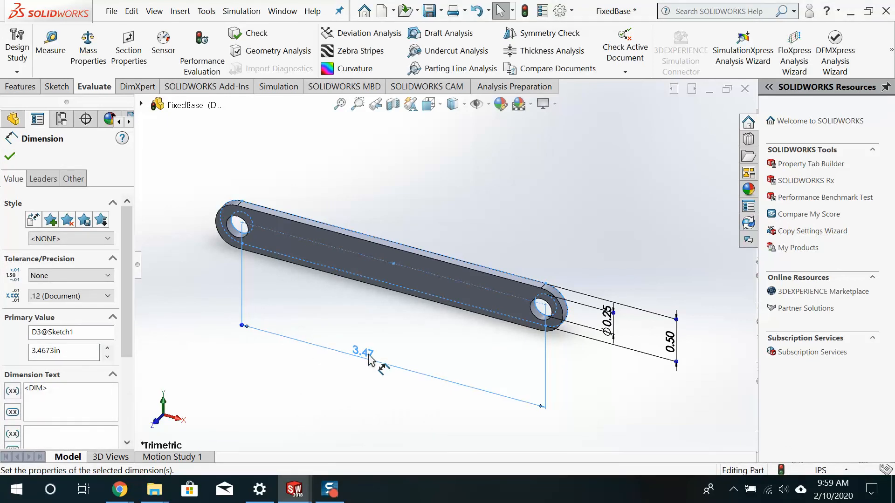
pyautogui.click(439, 201)
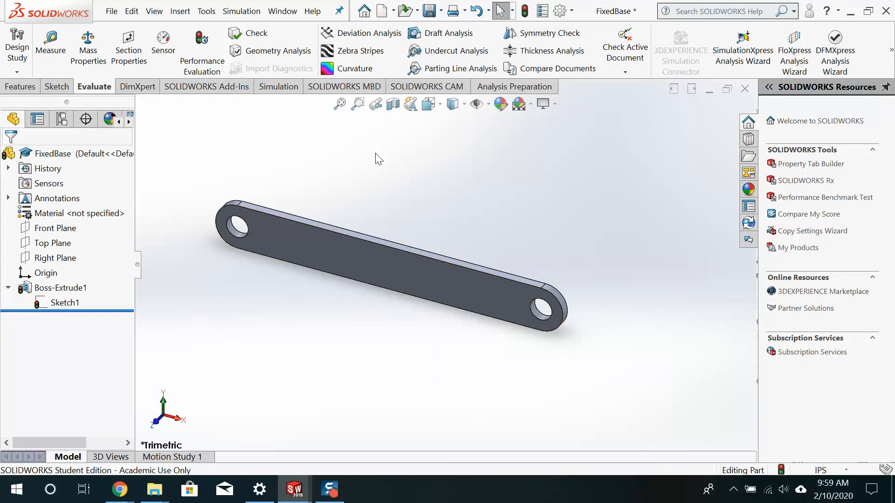
# Look over the whole fixed base and switch back to the Linkage sketch document.
pyautogui.scroll(5, 463, 230)
pyautogui.scroll(-4, 463, 230)
pyautogui.scroll(4, 430, 287)
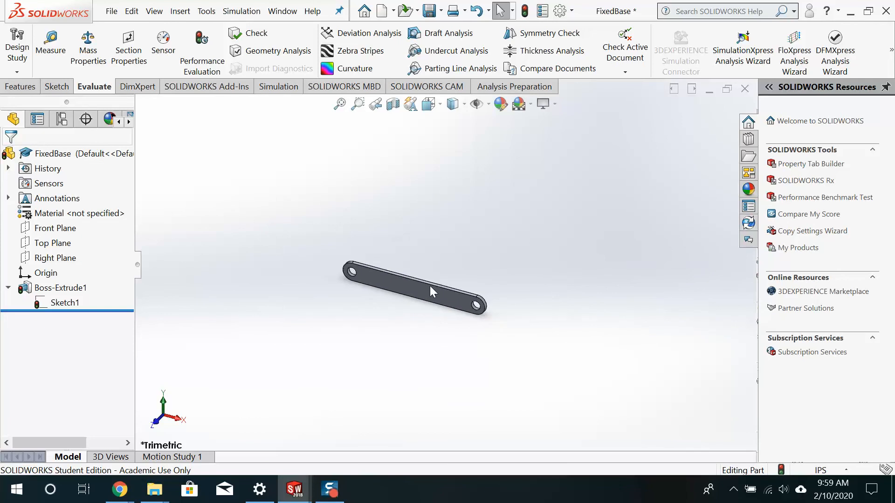
pyautogui.scroll(-2, 430, 286)
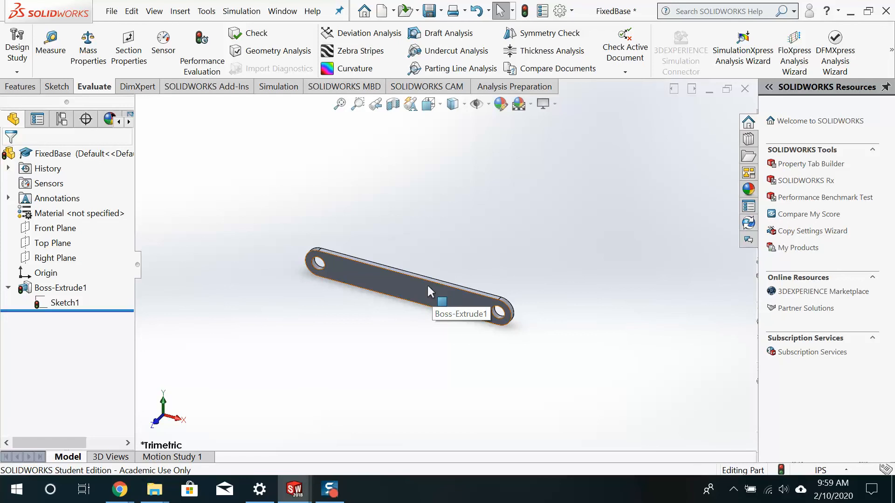
pyautogui.hotkey('ctrl', 'Tab')
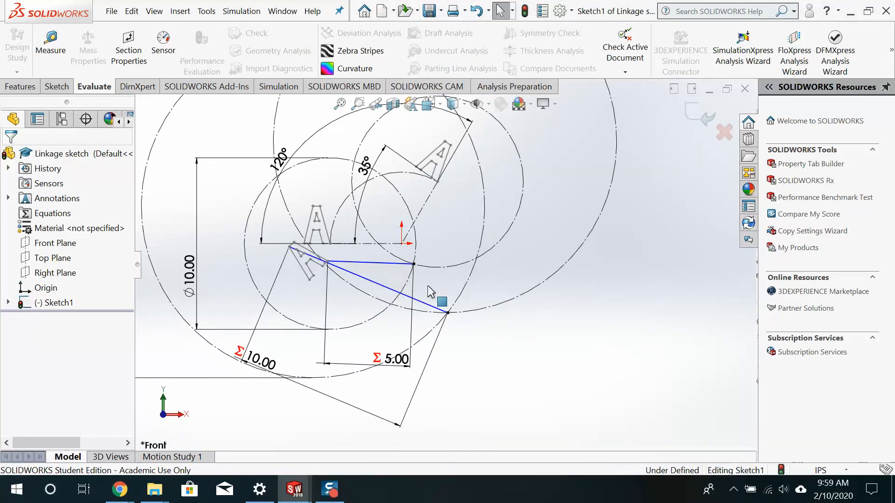
# Examine the linkage sketch's construction circles and letter A positions, select the free endpoints of the two blue link lines, and clear the selection.
pyautogui.scroll(3, 352, 264)
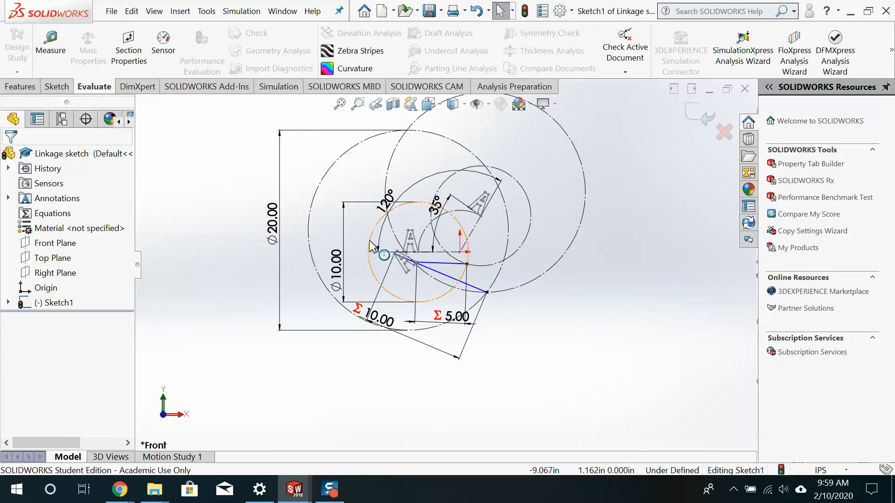
pyautogui.scroll(-5, 480, 279)
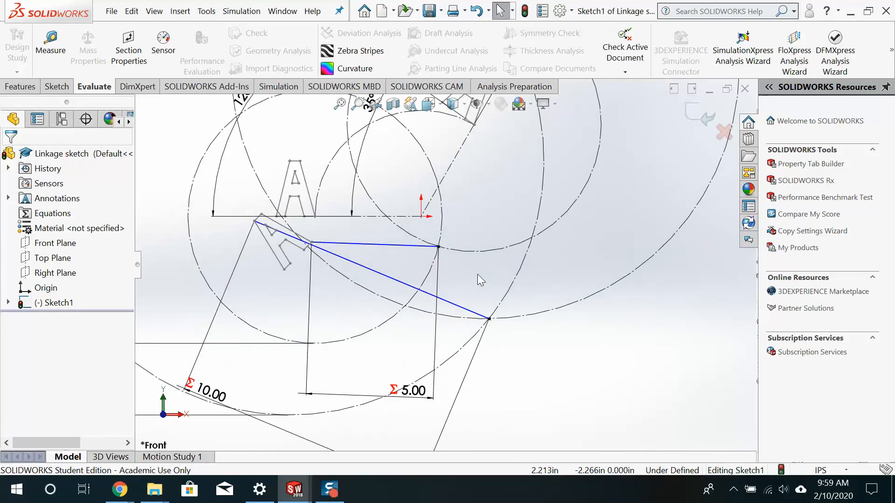
pyautogui.scroll(-2, 480, 280)
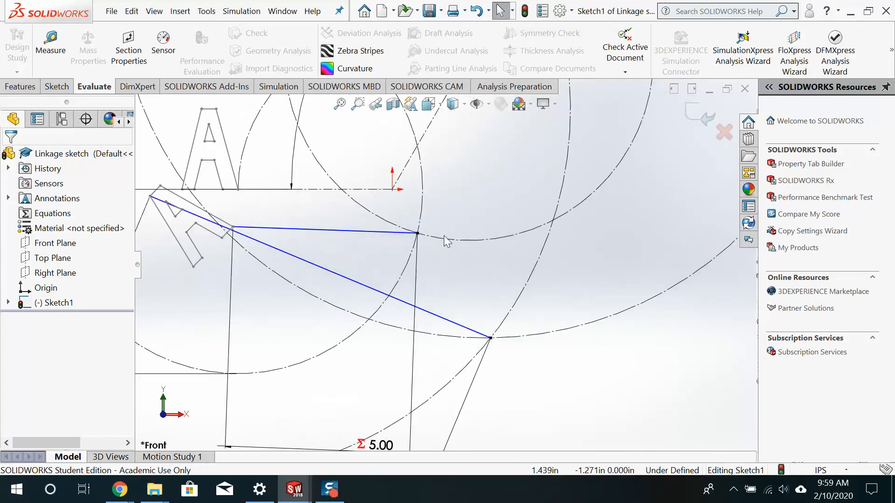
pyautogui.click(418, 234)
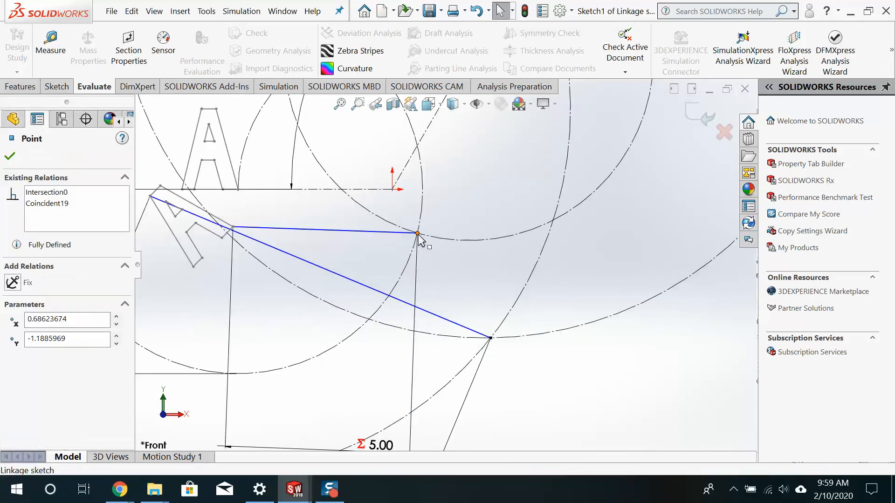
pyautogui.click(491, 339)
pyautogui.click(471, 270)
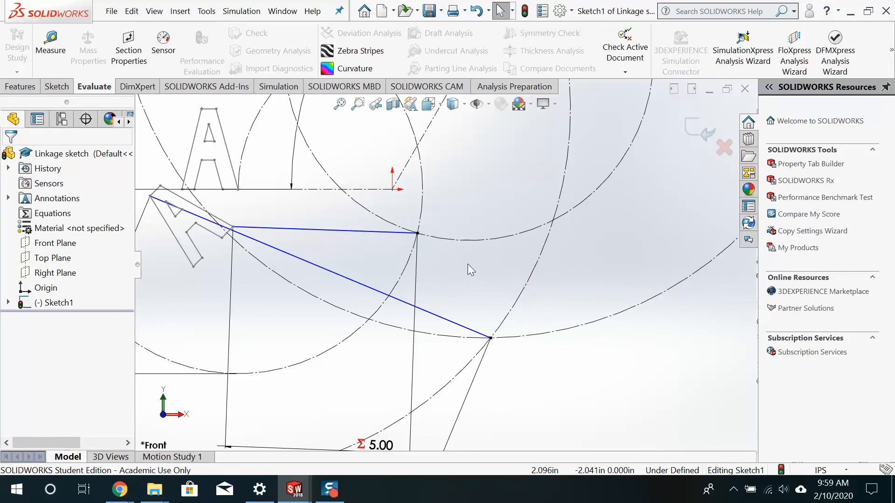
pyautogui.scroll(4, 470, 289)
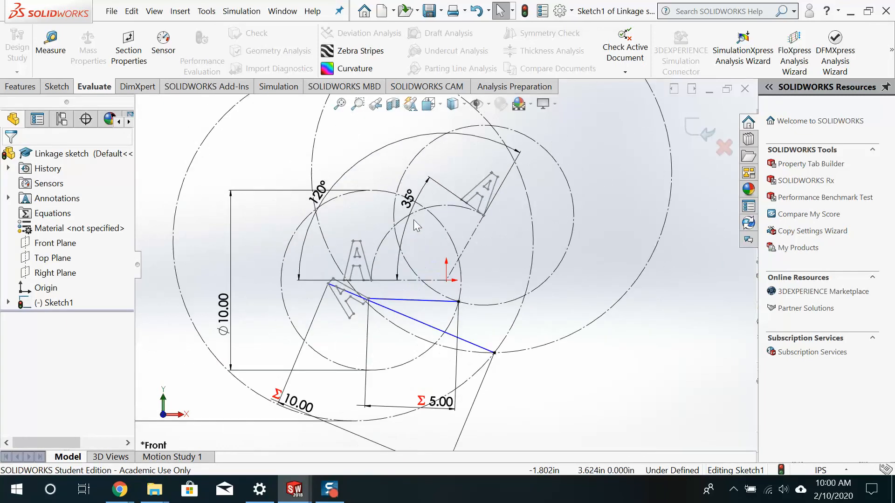
pyautogui.scroll(-2, 414, 219)
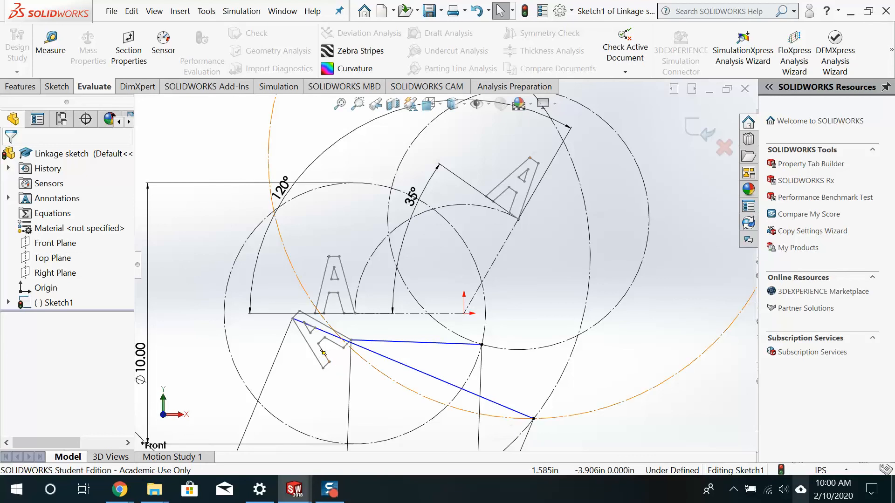
pyautogui.click(733, 489)
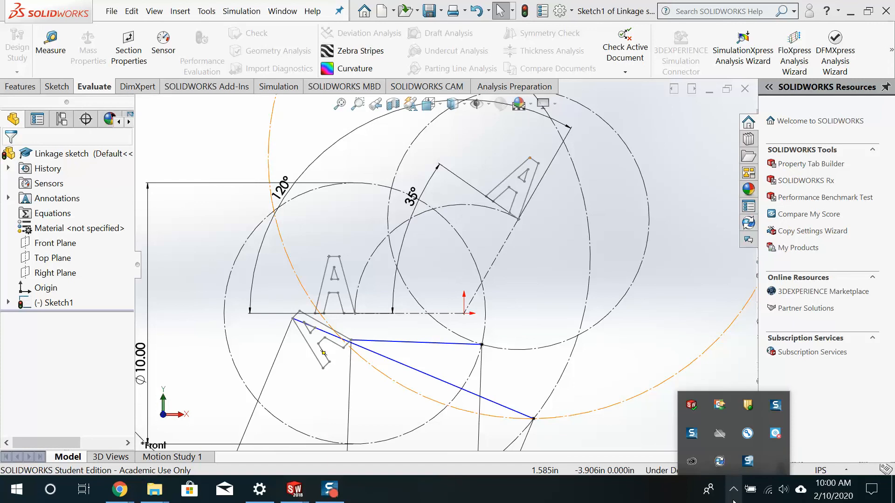